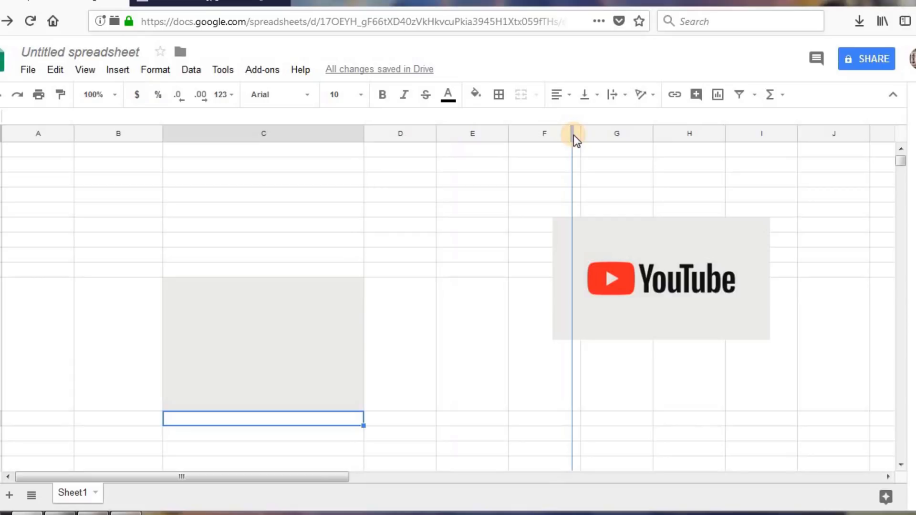
Enlarge the height of the row that holds the YouTube image in column C.
{"action": "scroll", "coordinate": [574, 135], "scroll_direction": "down", "scroll_amount": 3}
{"action": "left_click_drag", "start_coordinate": [1, 275], "coordinate": [1, 444]}
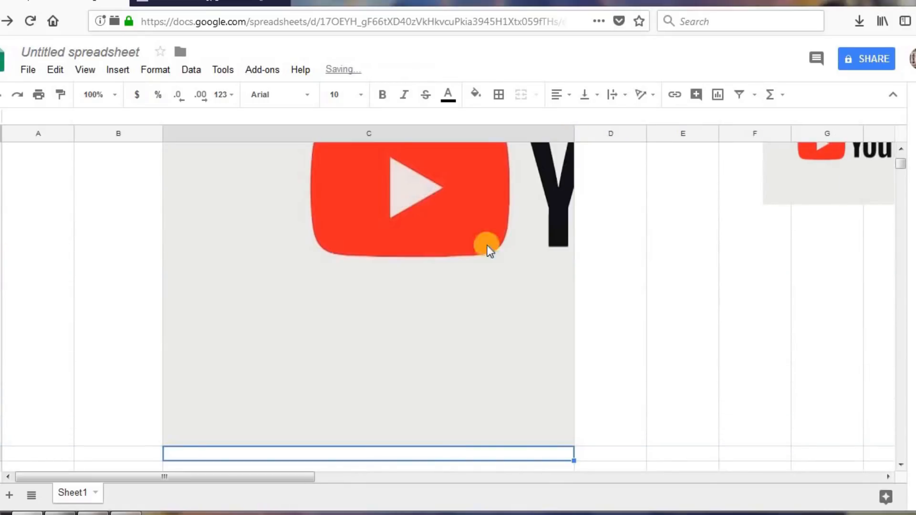
{"action": "scroll", "coordinate": [560, 139], "scroll_direction": "up", "scroll_amount": 3}
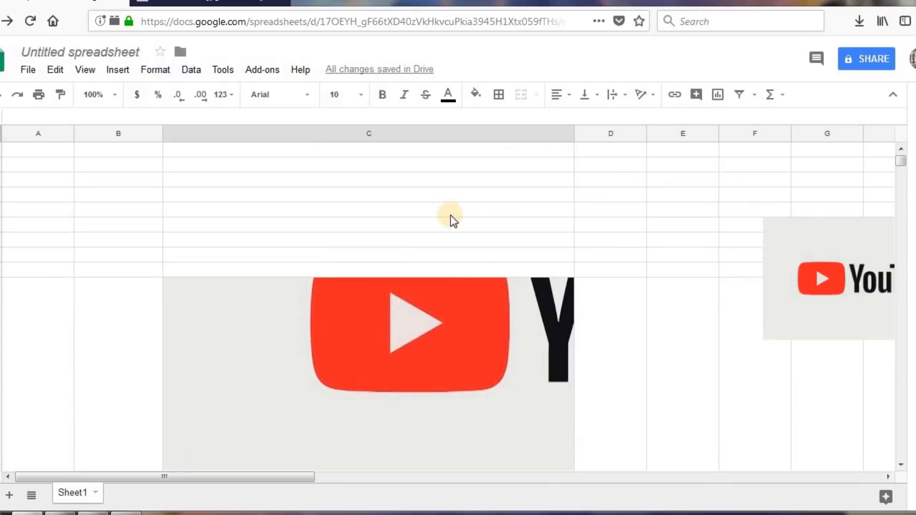
Change the IMAGE formula in the column C image cell to mode 4 with a height of 100 and a width of 100.
{"action": "left_click", "coordinate": [444, 305]}
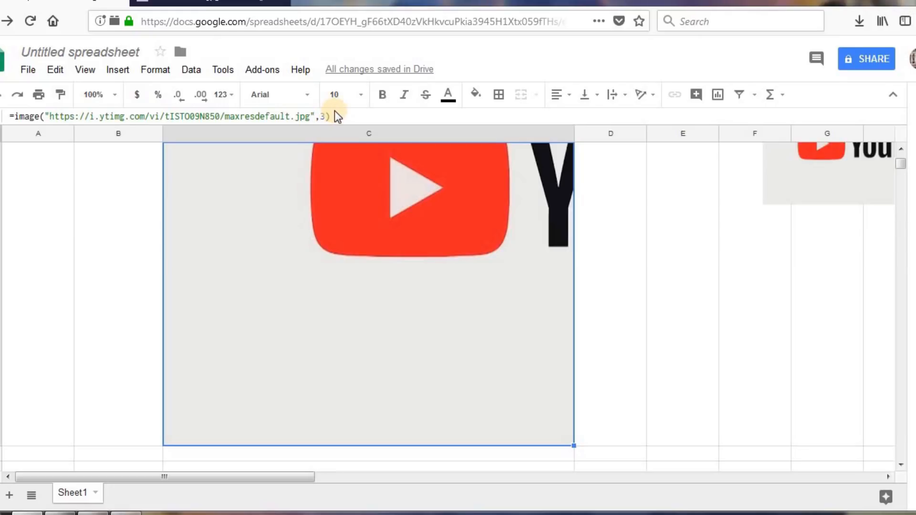
{"action": "key", "text": "Left"}
{"action": "key", "text": "Right"}
{"action": "left_click", "coordinate": [325, 117]}
{"action": "key", "text": "Delete"}
{"action": "type", "text": "4"}
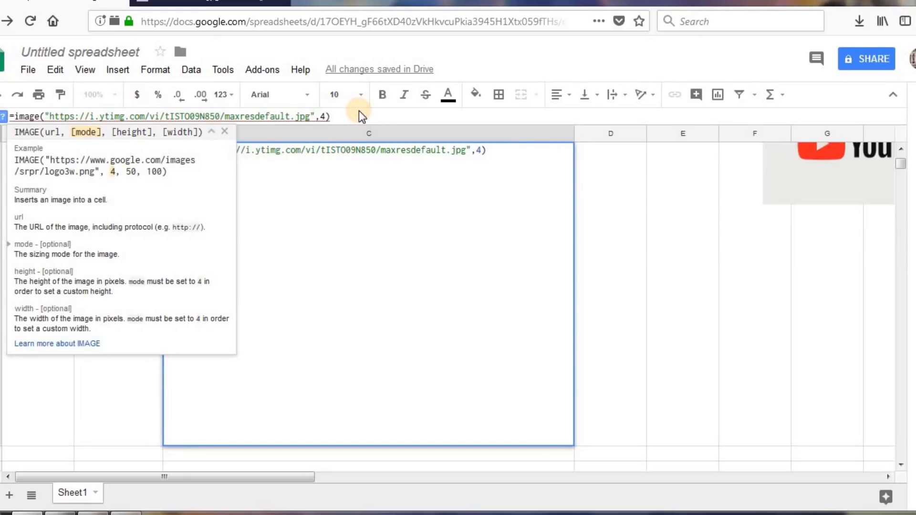
{"action": "type", "text": ",100"}
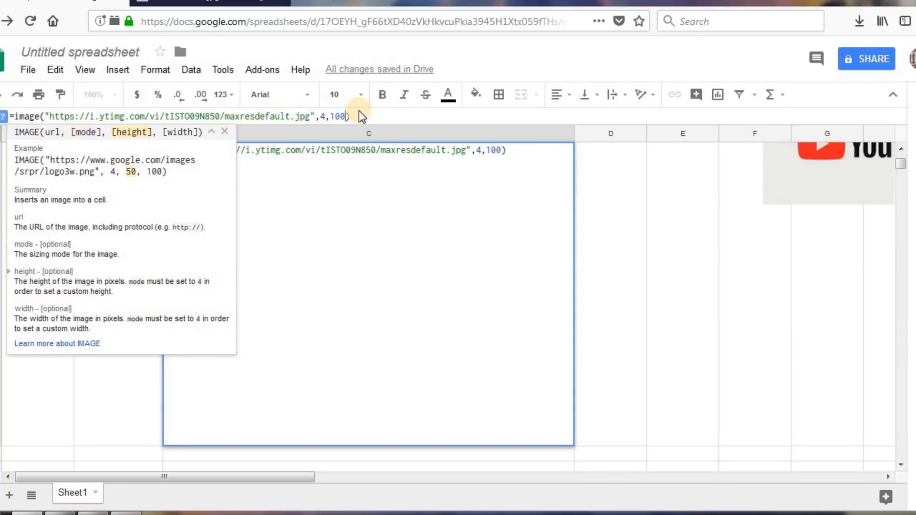
{"action": "type", "text": ",100"}
{"action": "key", "text": "Return"}
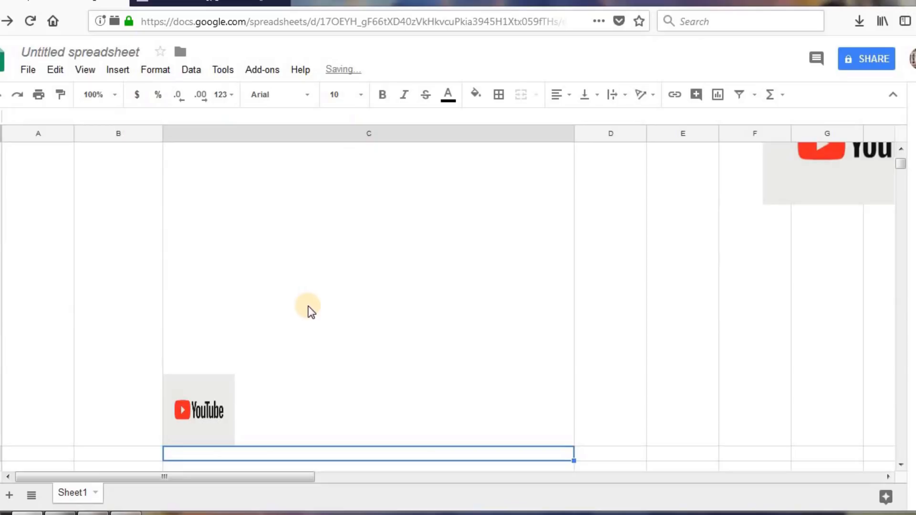
{"action": "left_click", "coordinate": [314, 358]}
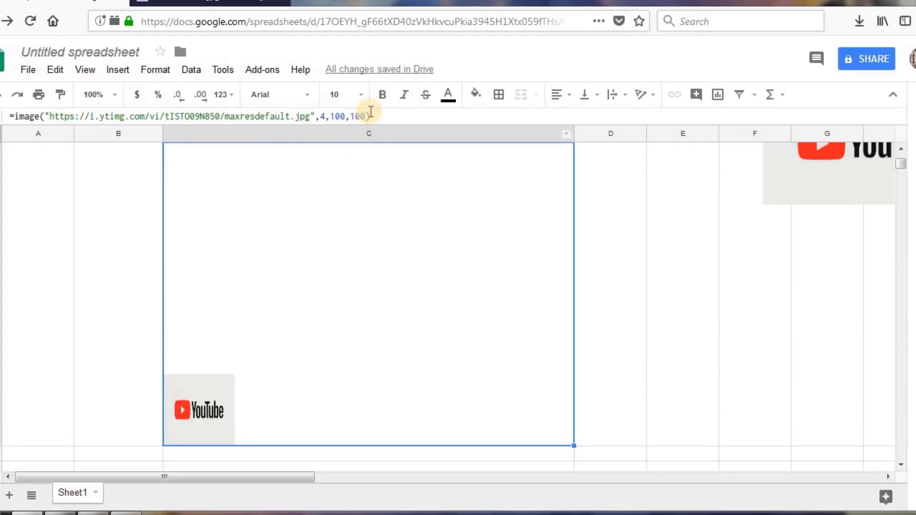
{"action": "left_click_drag", "start_coordinate": [365, 117], "coordinate": [334, 116]}
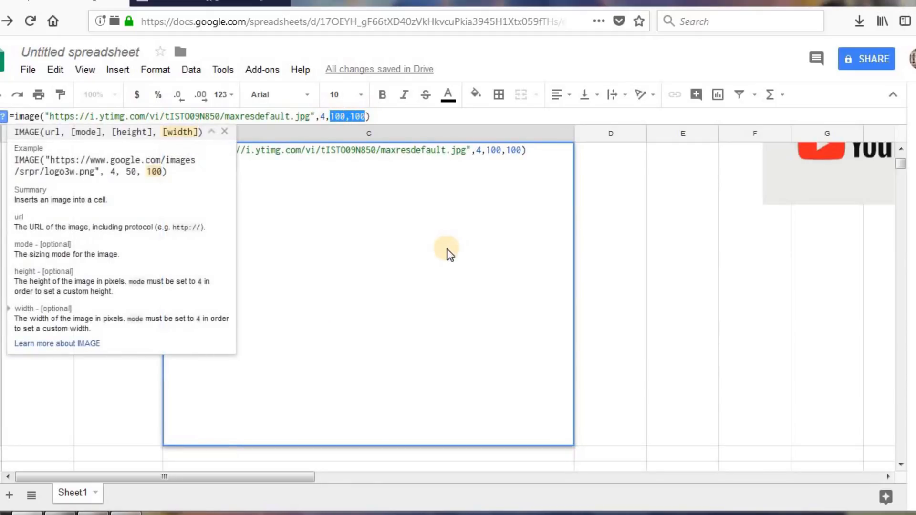
{"action": "key", "text": "Escape"}
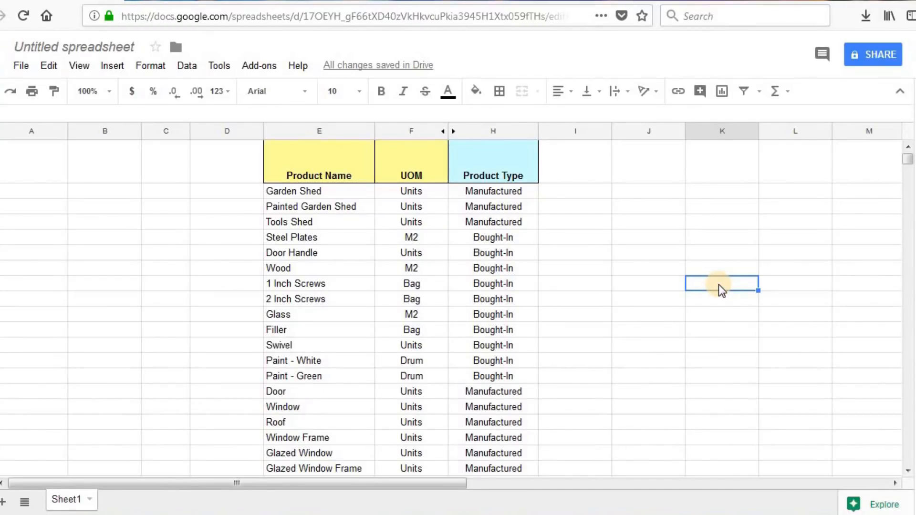
{"action": "left_click", "coordinate": [338, 176]}
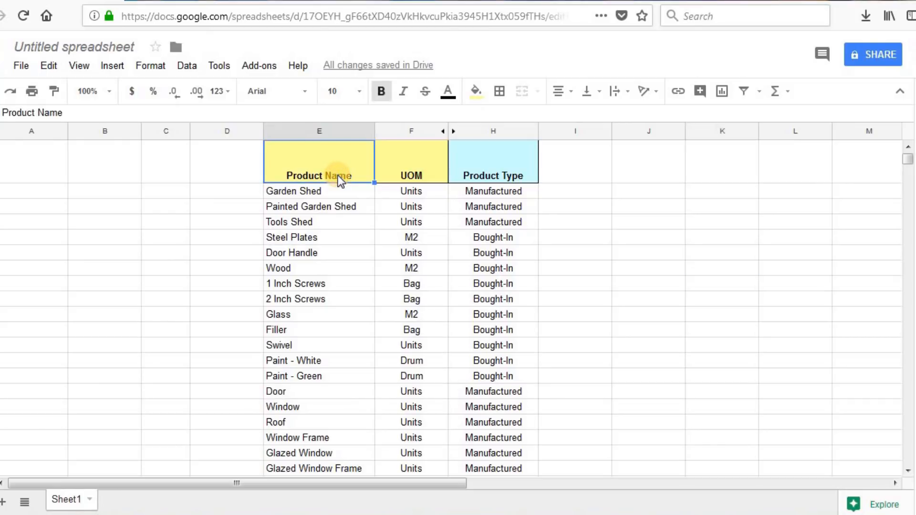
{"action": "left_click", "coordinate": [432, 176]}
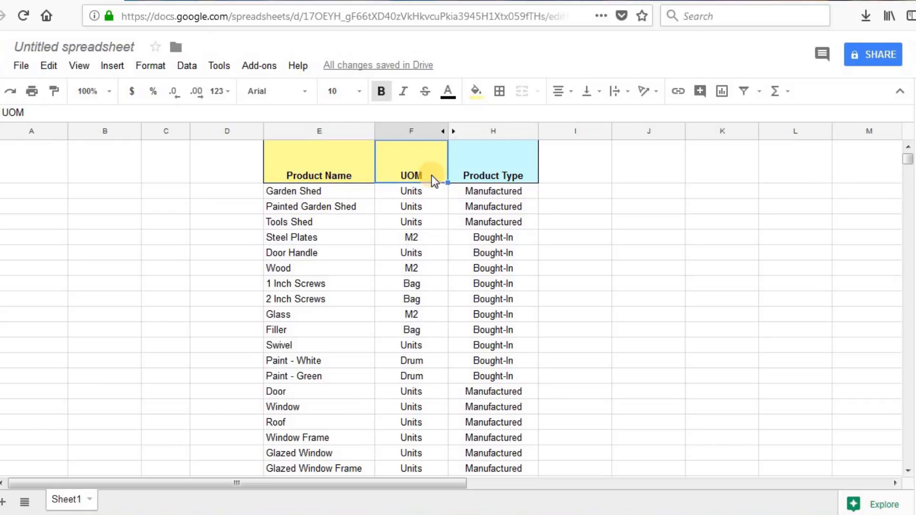
{"action": "left_click", "coordinate": [496, 174]}
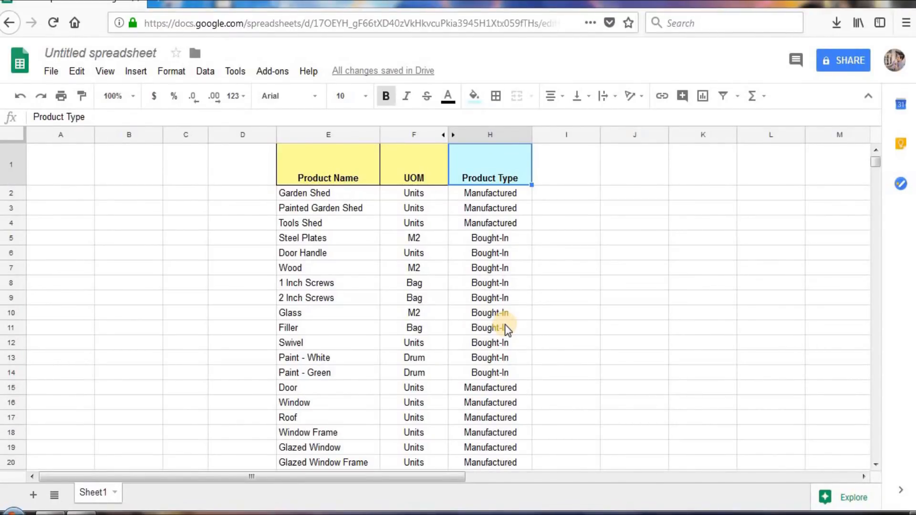
Turn on a filter for the entire sheet.
{"action": "left_click", "coordinate": [11, 130]}
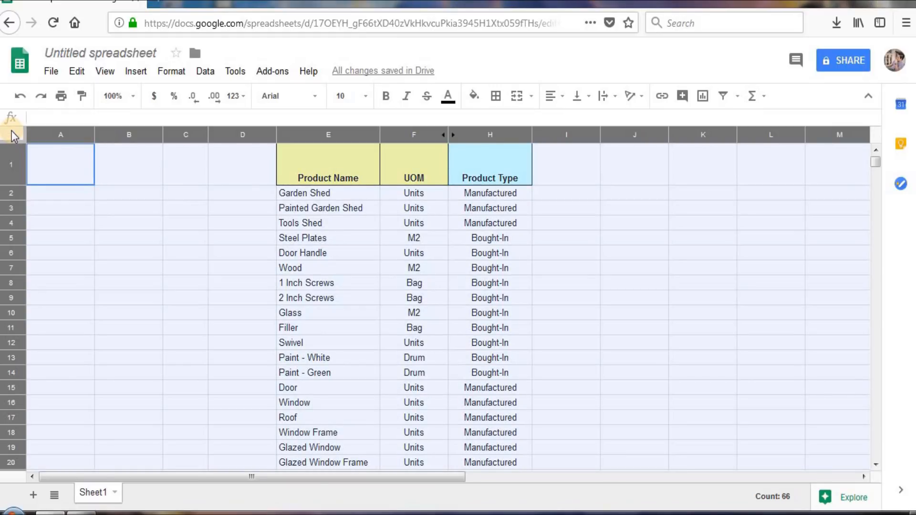
{"action": "left_click", "coordinate": [723, 102]}
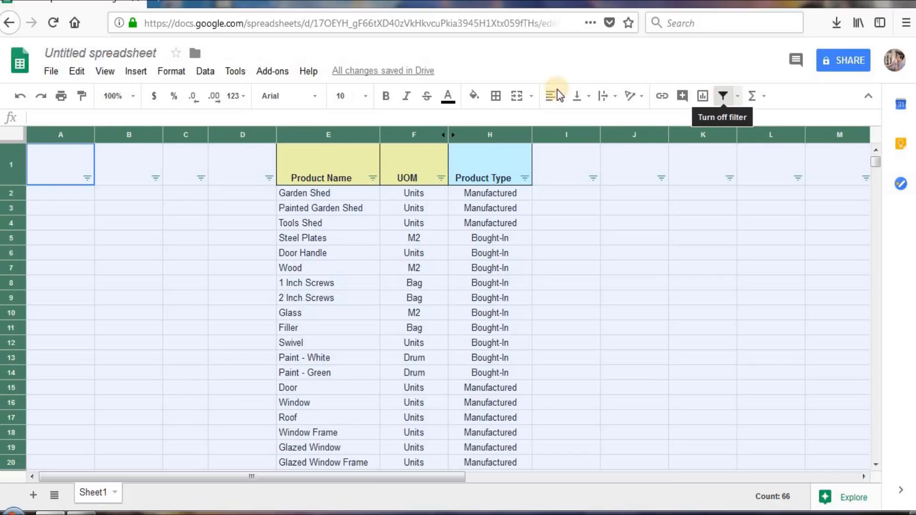
Sort the product table by Product Name from A to Z.
{"action": "left_click", "coordinate": [441, 179]}
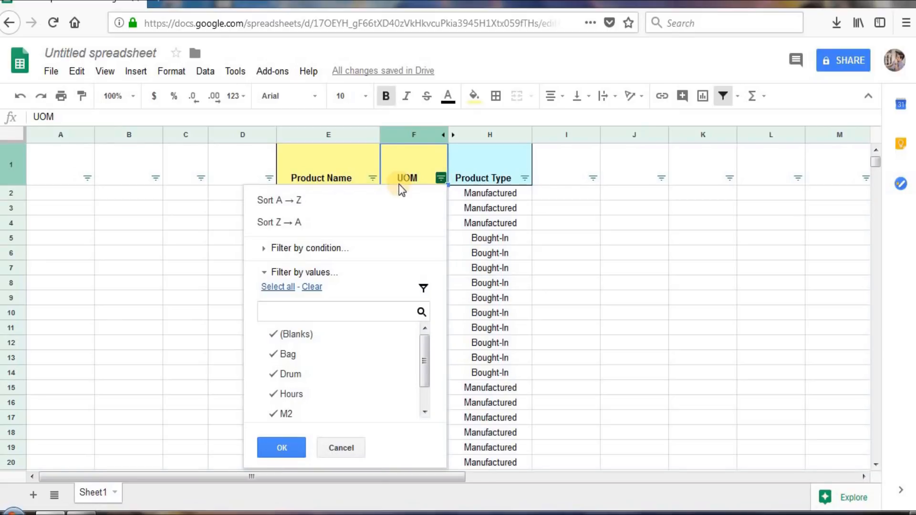
{"action": "left_click", "coordinate": [372, 178]}
{"action": "left_click", "coordinate": [525, 179]}
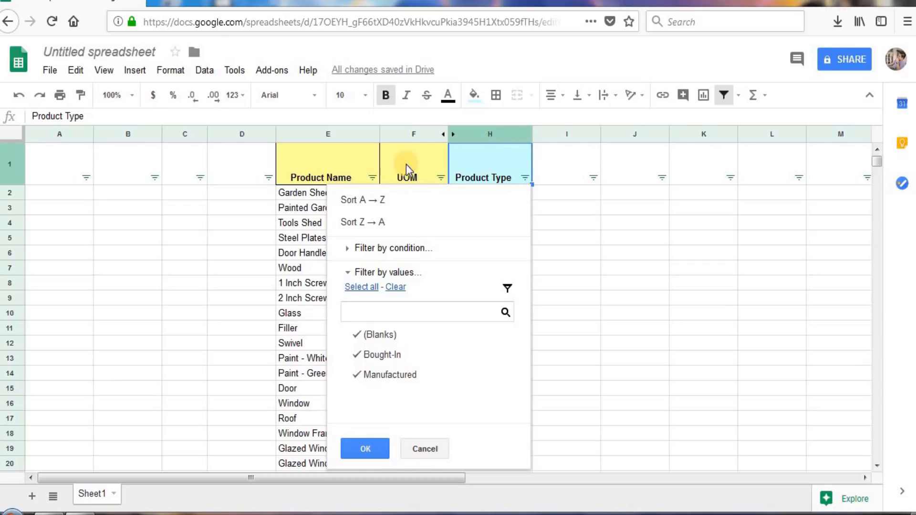
{"action": "left_click", "coordinate": [376, 181]}
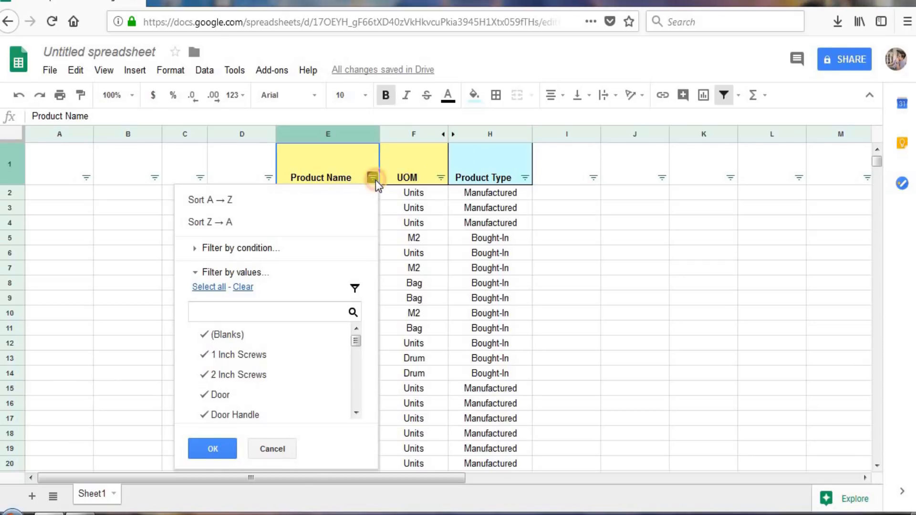
{"action": "left_click", "coordinate": [330, 200]}
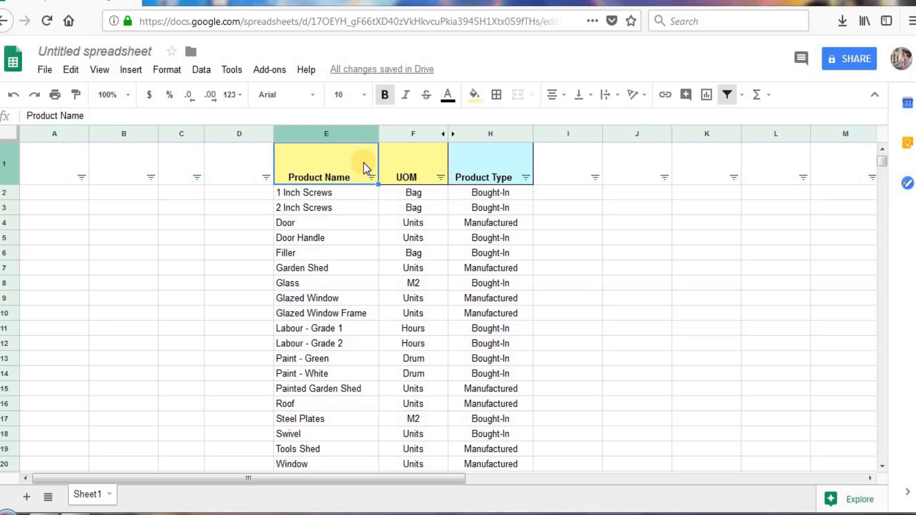
Filter the Product Type column by values, excluding blanks and Bought-In so only Manufactured is included.
{"action": "left_click", "coordinate": [526, 178]}
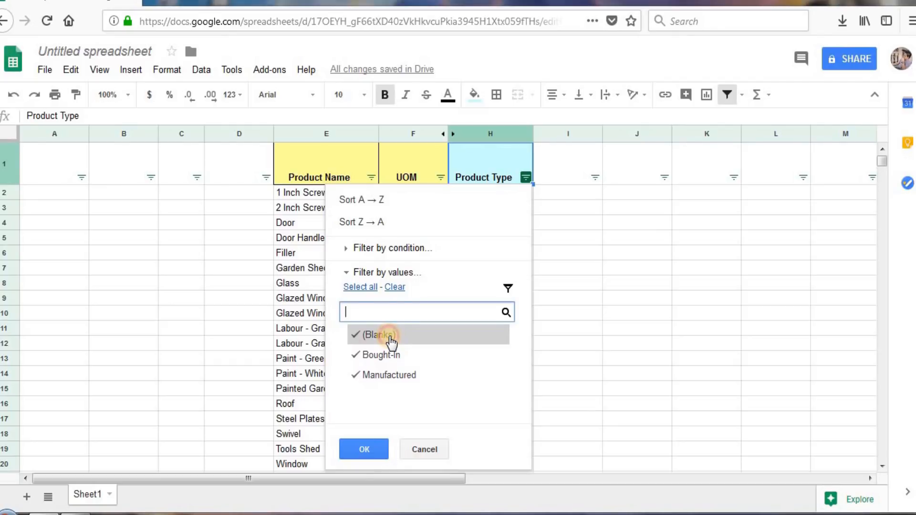
{"action": "left_click", "coordinate": [391, 341]}
{"action": "left_click", "coordinate": [388, 359]}
{"action": "left_click", "coordinate": [388, 359]}
{"action": "left_click", "coordinate": [388, 359]}
{"action": "left_click", "coordinate": [375, 448]}
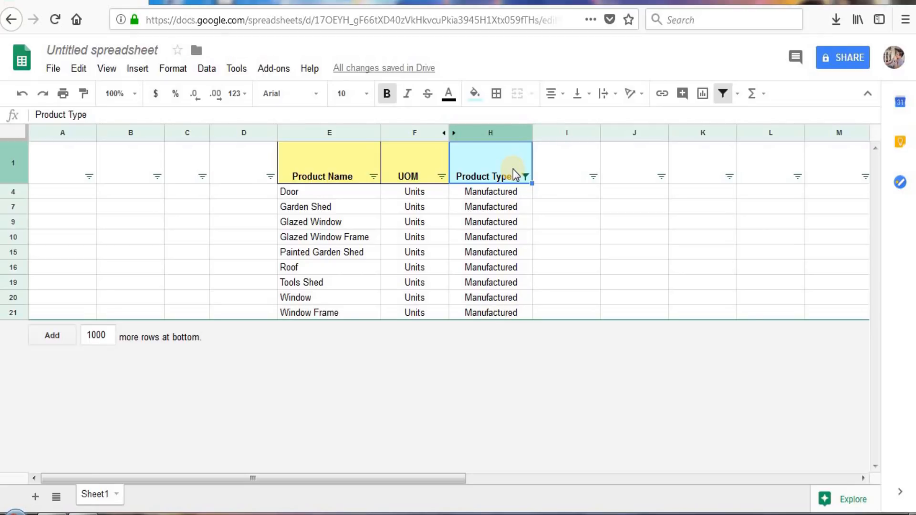
Turn off the filter on the entire sheet.
{"action": "left_click", "coordinate": [17, 131]}
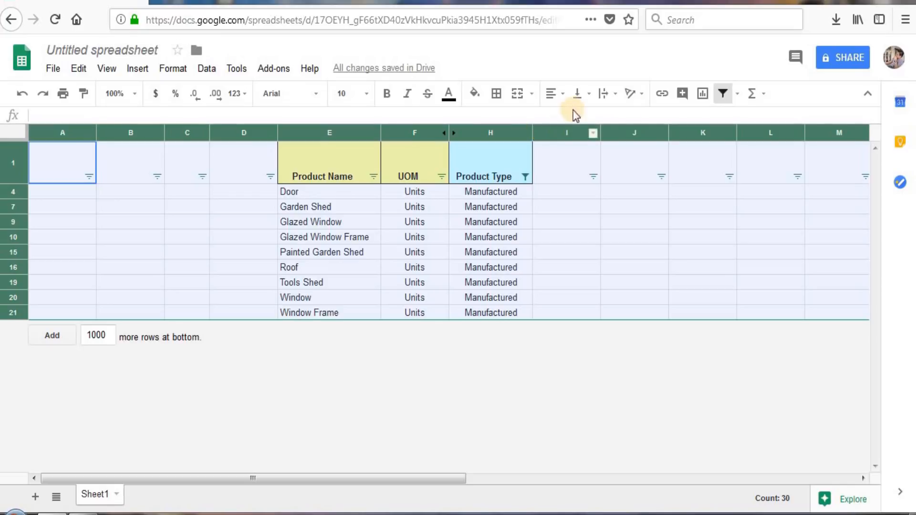
{"action": "left_click", "coordinate": [723, 94]}
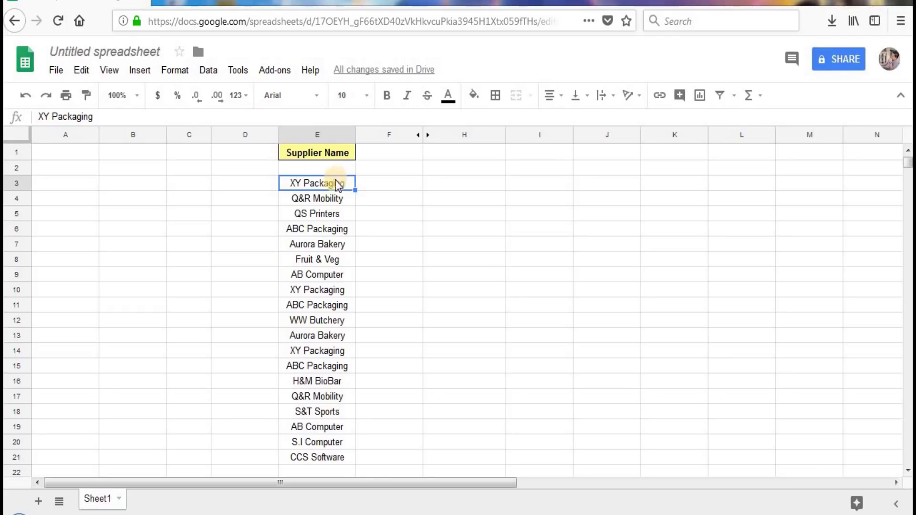
Start a single-color conditional formatting rule applied to the supplier names in E3:E21.
{"action": "left_click", "coordinate": [179, 76]}
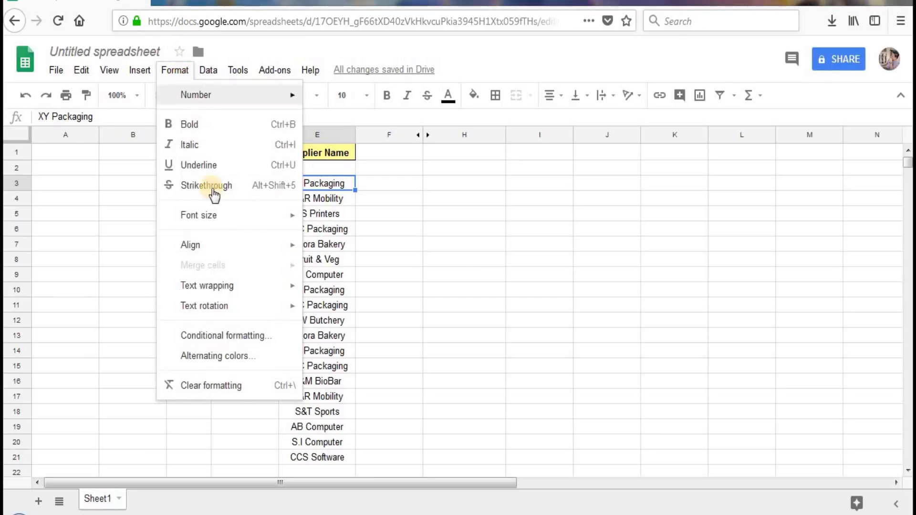
{"action": "left_click", "coordinate": [237, 338]}
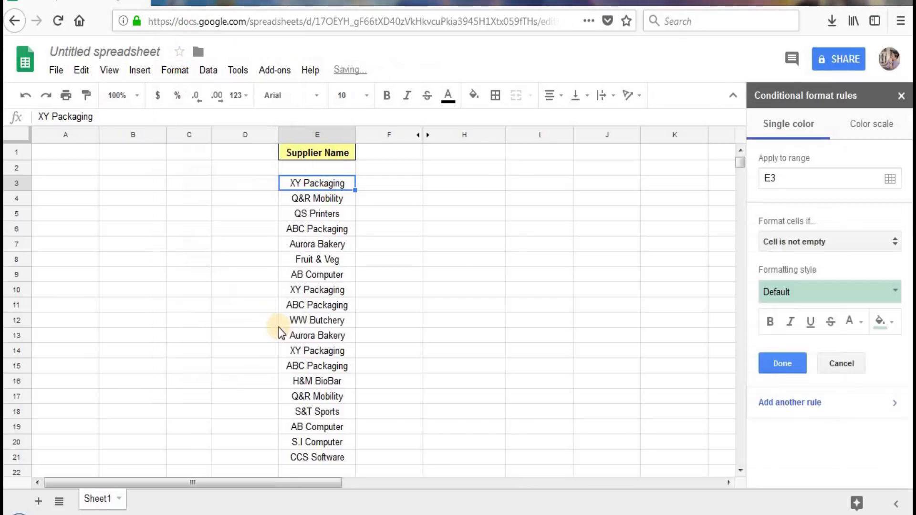
{"action": "left_click", "coordinate": [793, 181]}
{"action": "left_click_drag", "start_coordinate": [301, 182], "coordinate": [312, 455]}
{"action": "left_click", "coordinate": [413, 317]}
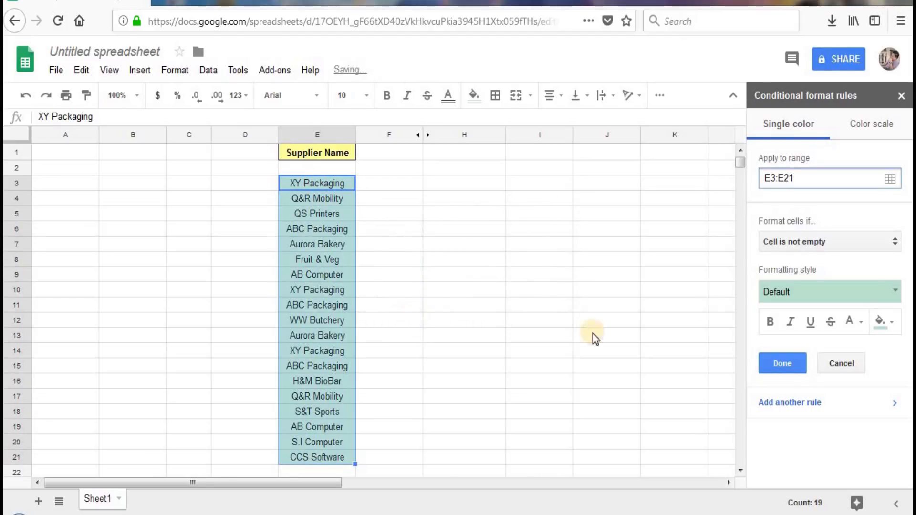
Look through the available conditions for the rule on E3:E21, and discard the conditional formatting rule.
{"action": "left_click", "coordinate": [800, 241]}
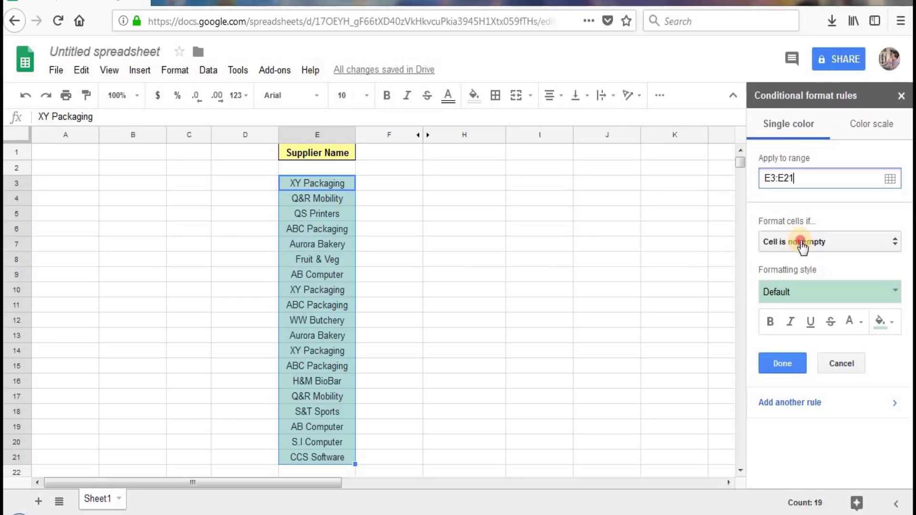
{"action": "scroll", "coordinate": [799, 265], "scroll_direction": "down", "scroll_amount": 3}
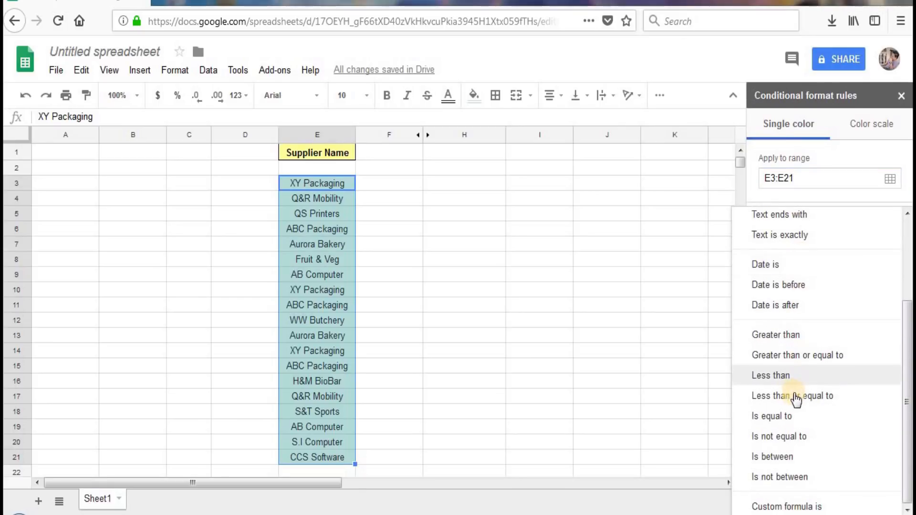
{"action": "scroll", "coordinate": [817, 406], "scroll_direction": "up", "scroll_amount": 3}
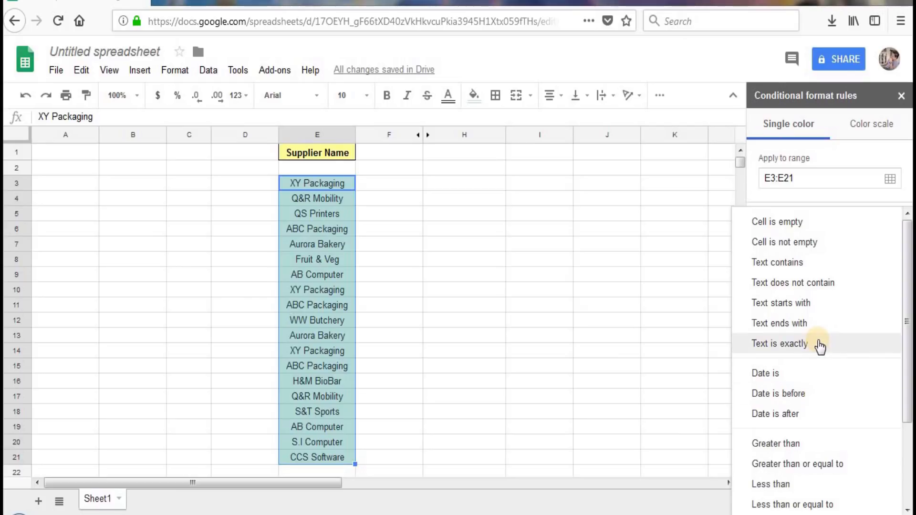
{"action": "scroll", "coordinate": [820, 346], "scroll_direction": "down", "scroll_amount": 3}
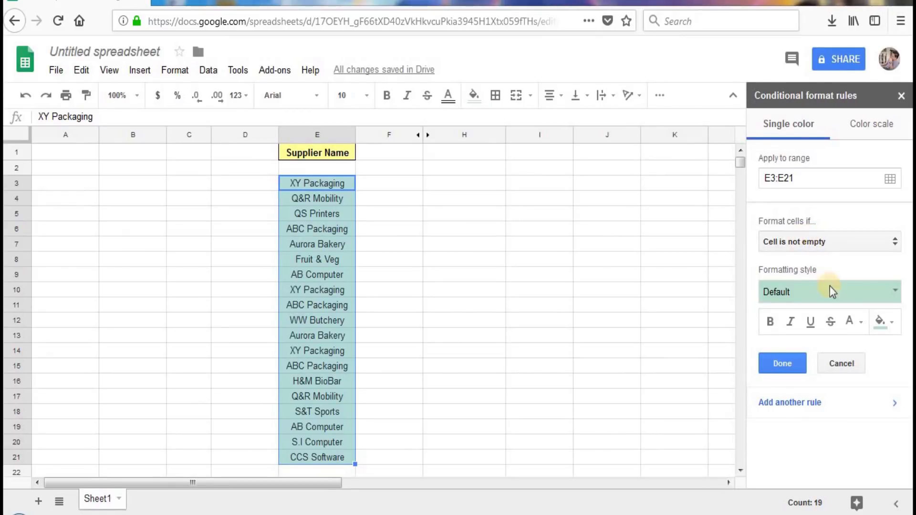
{"action": "left_click", "coordinate": [840, 363]}
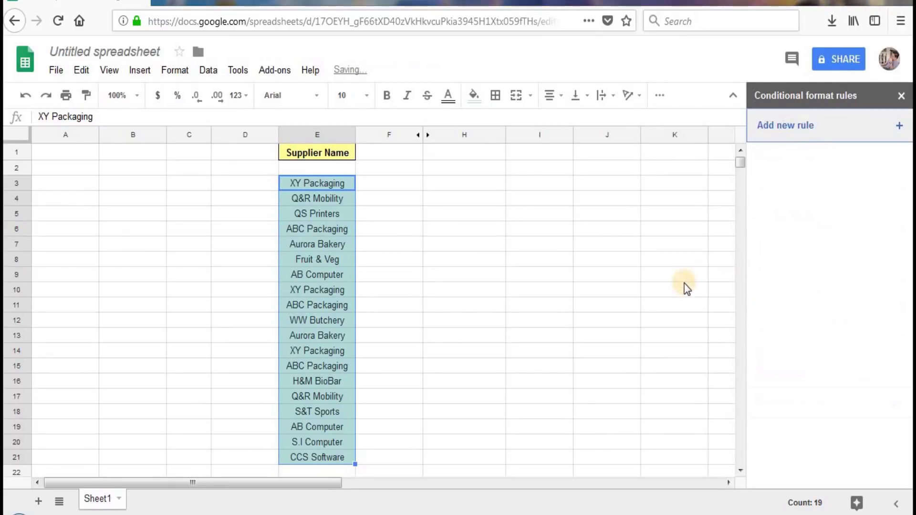
{"action": "left_click", "coordinate": [901, 96]}
Enter =countif($E$3:$E$21,E3) in cell H3 to count how often the first supplier name occurs, with the range locked as absolute.
{"action": "left_click", "coordinate": [474, 187]}
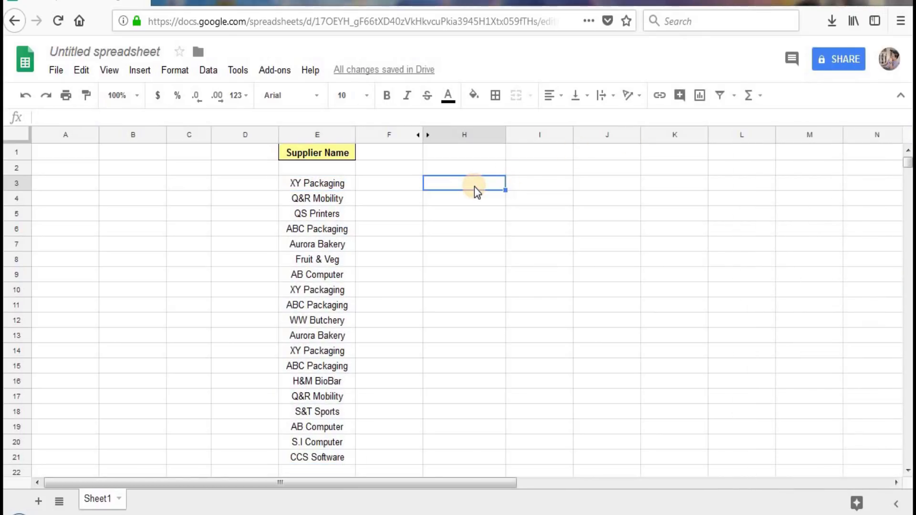
{"action": "type", "text": "="}
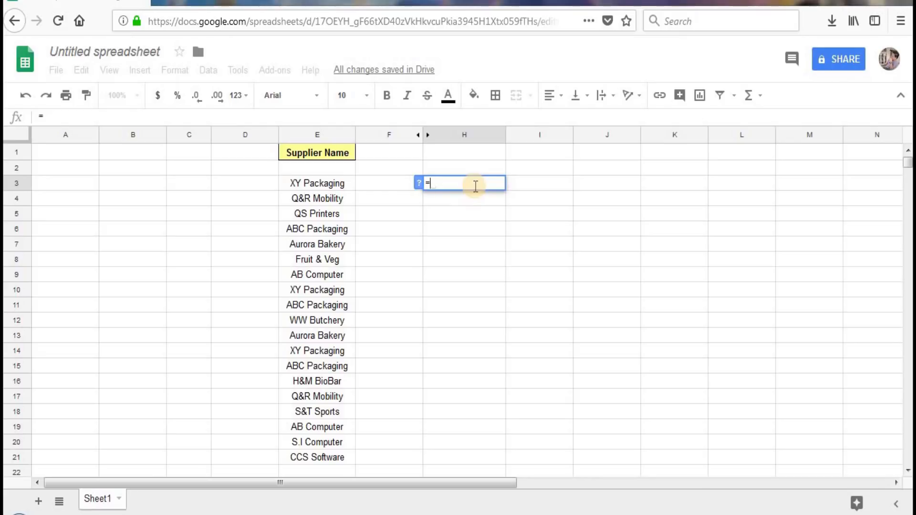
{"action": "type", "text": "countif"}
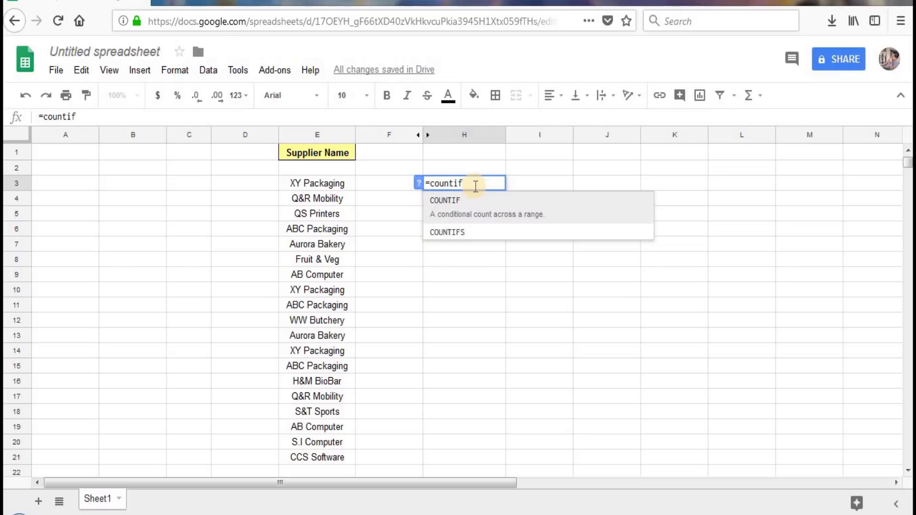
{"action": "type", "text": "("}
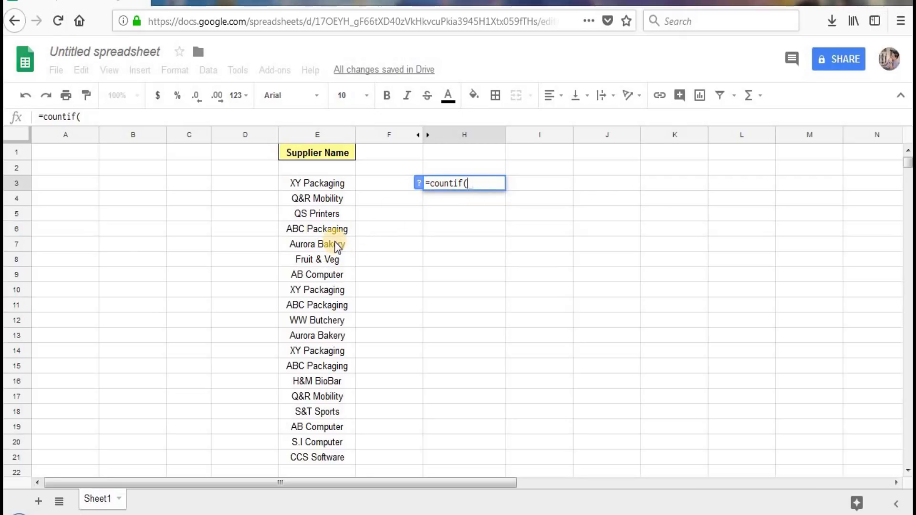
{"action": "left_click_drag", "start_coordinate": [317, 184], "coordinate": [321, 453]}
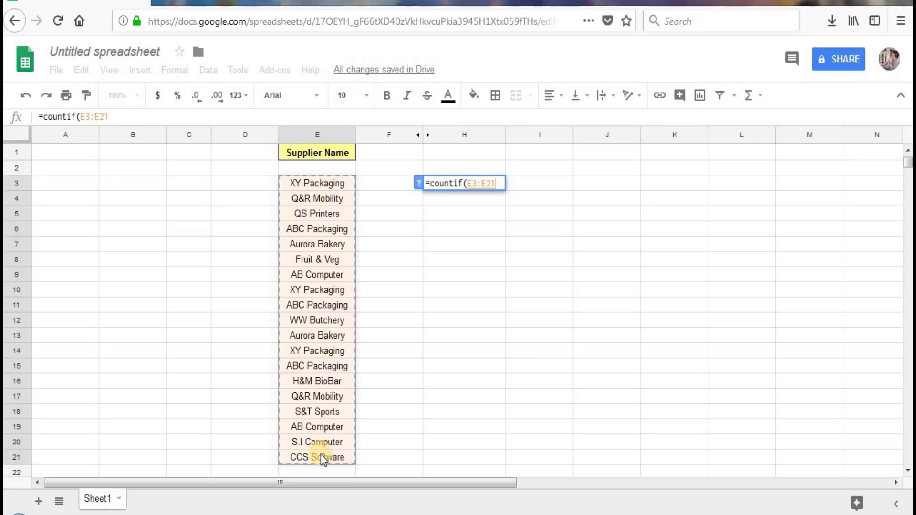
{"action": "key", "text": "F4"}
{"action": "left_click", "coordinate": [498, 185]}
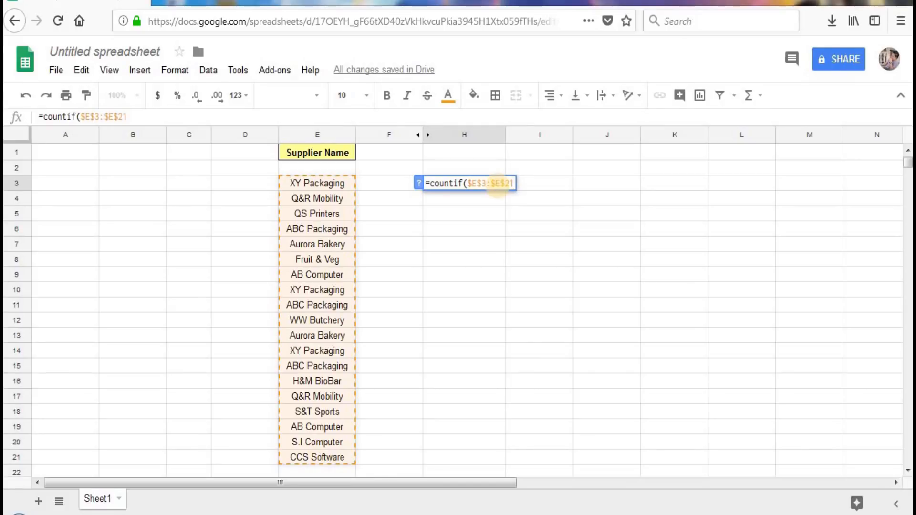
{"action": "left_click", "coordinate": [510, 184]}
{"action": "type", "text": ","}
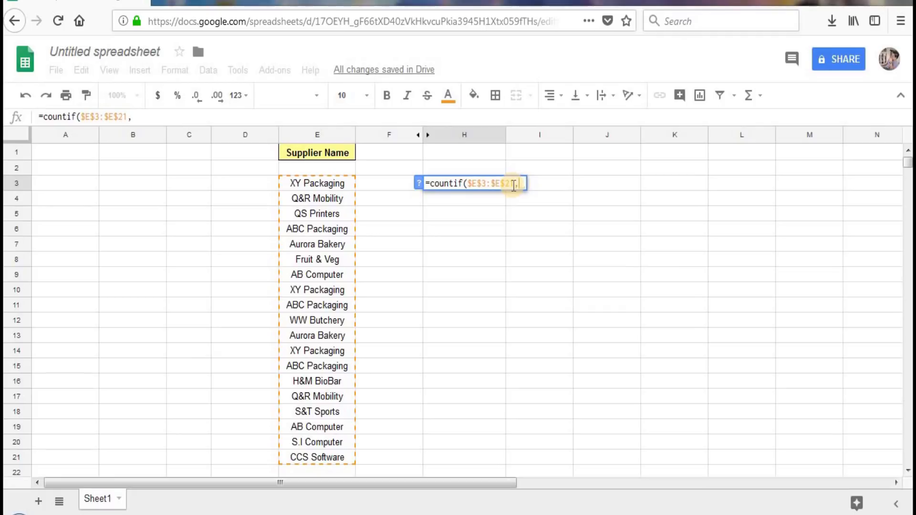
{"action": "left_click", "coordinate": [333, 187]}
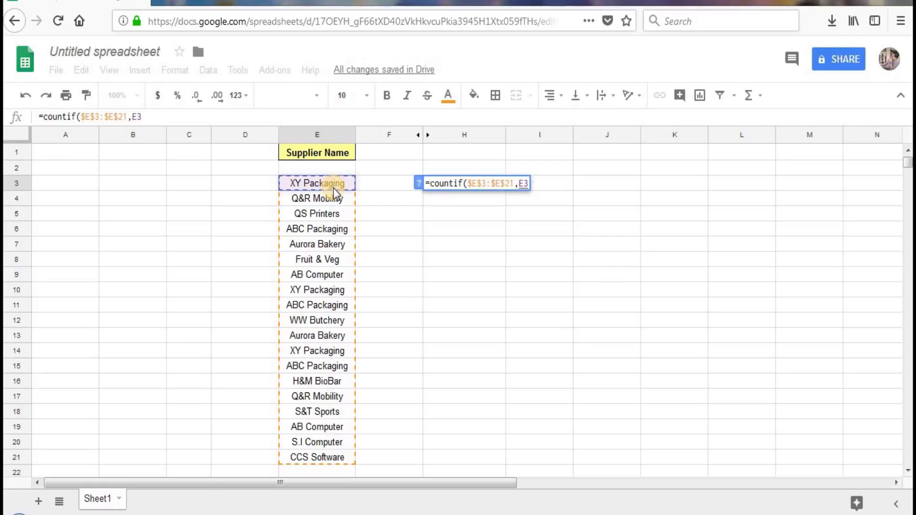
{"action": "key", "text": "Return"}
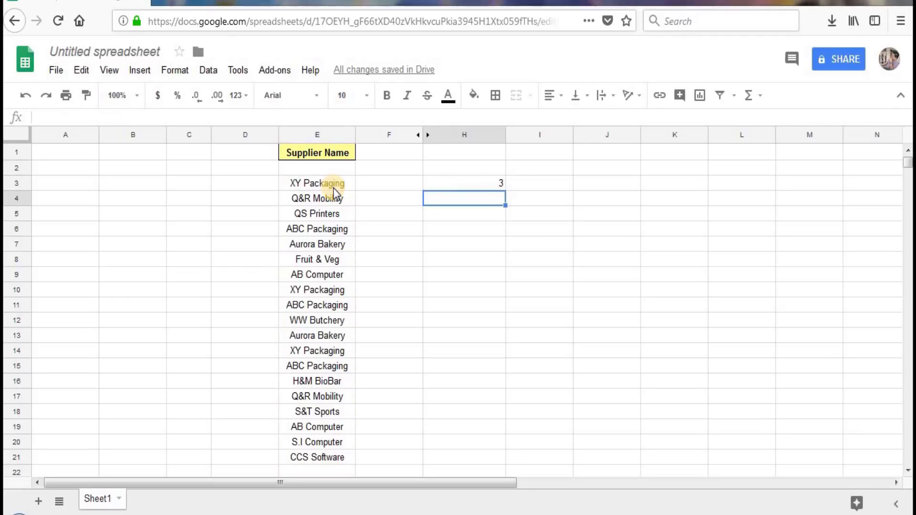
Check the XY Packaging entries in the supplier list, and fill the COUNTIF formula from H3 down to H21.
{"action": "left_click", "coordinate": [333, 186]}
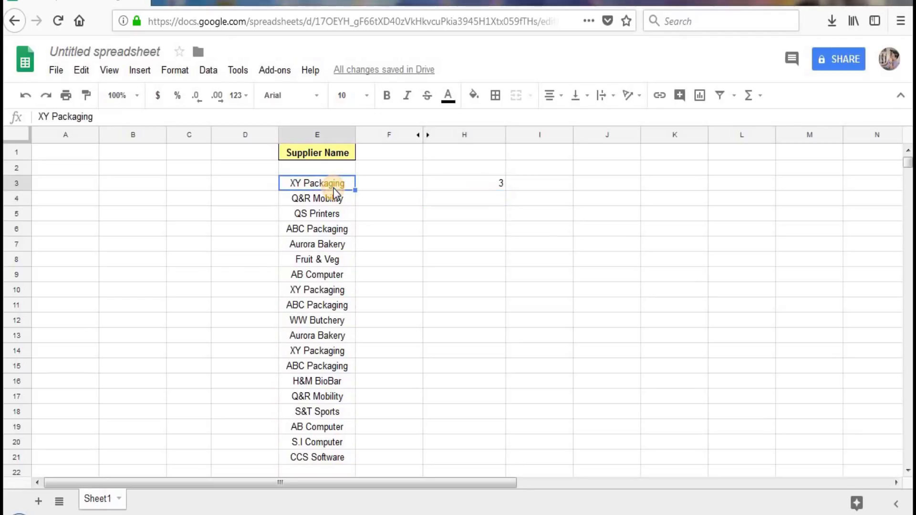
{"action": "left_click", "coordinate": [328, 294]}
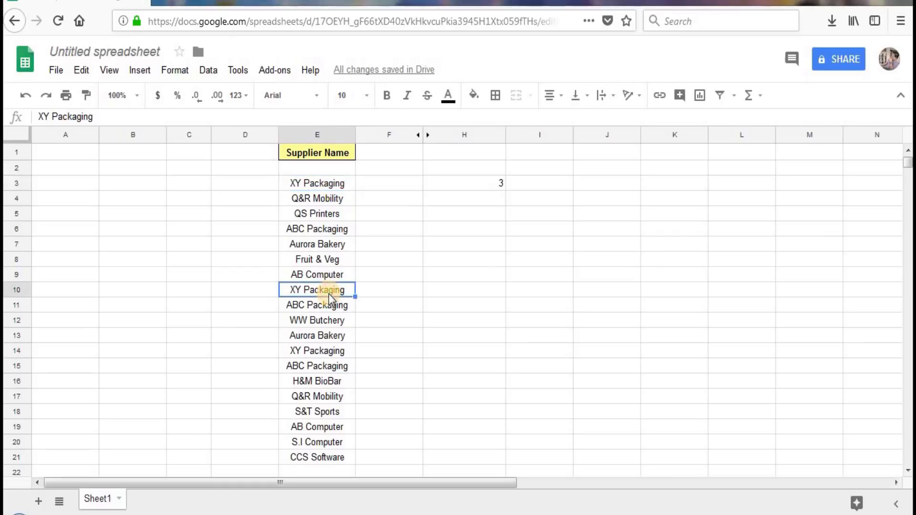
{"action": "left_click", "coordinate": [324, 353]}
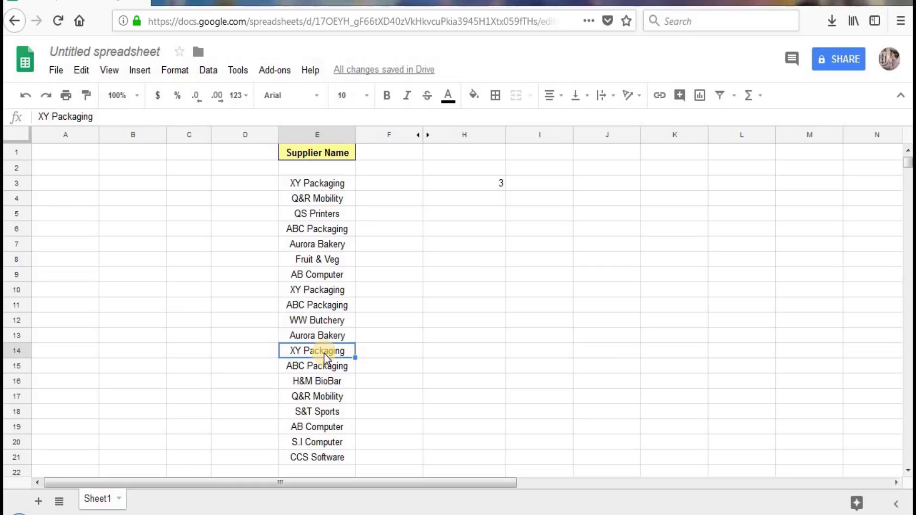
{"action": "left_click", "coordinate": [501, 187]}
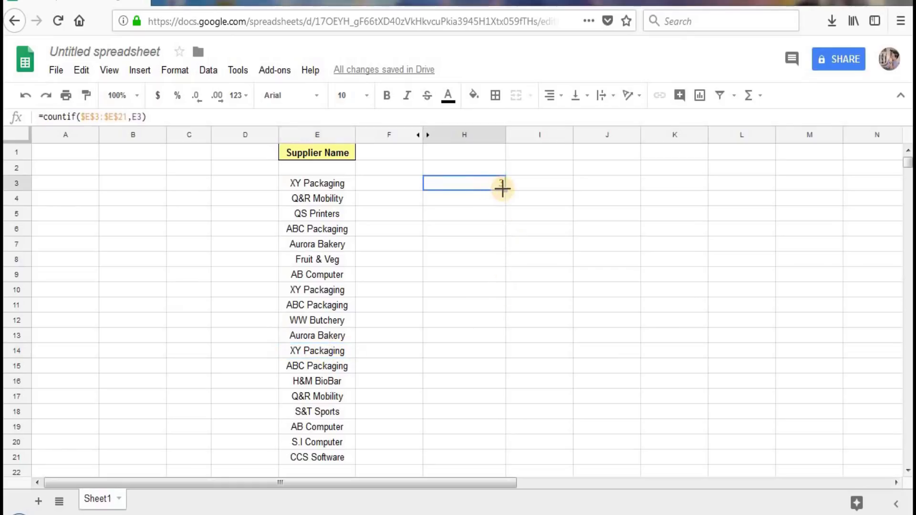
{"action": "left_click_drag", "start_coordinate": [501, 187], "coordinate": [493, 455]}
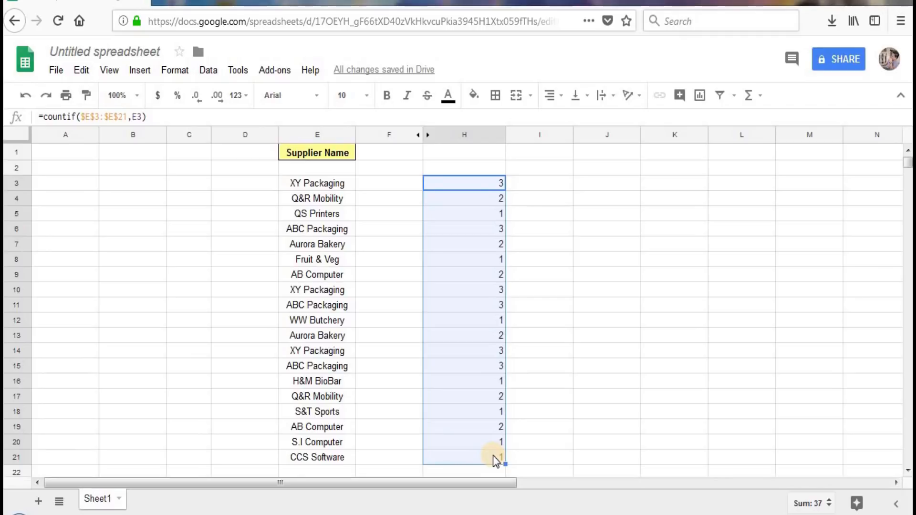
Compare the supplier names in E3:E5 with their counts in column H.
{"action": "left_click", "coordinate": [333, 186]}
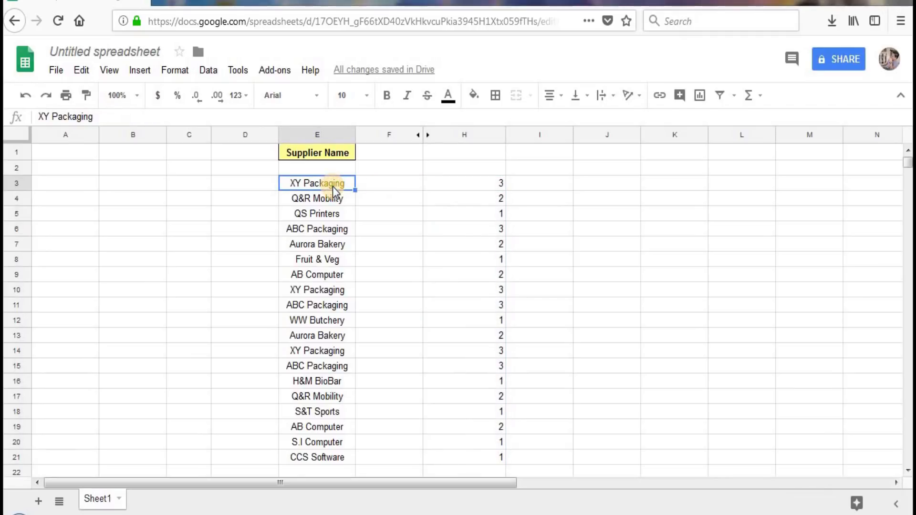
{"action": "left_click", "coordinate": [314, 203]}
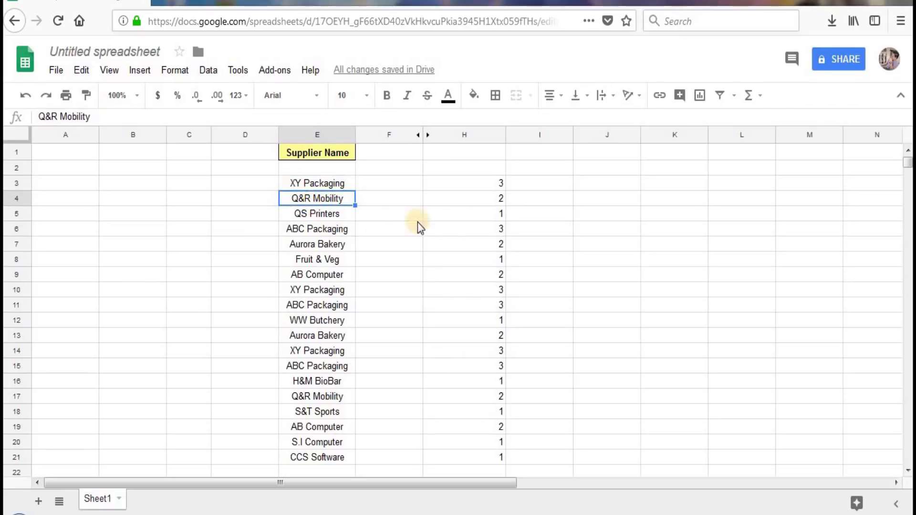
{"action": "left_click", "coordinate": [310, 217]}
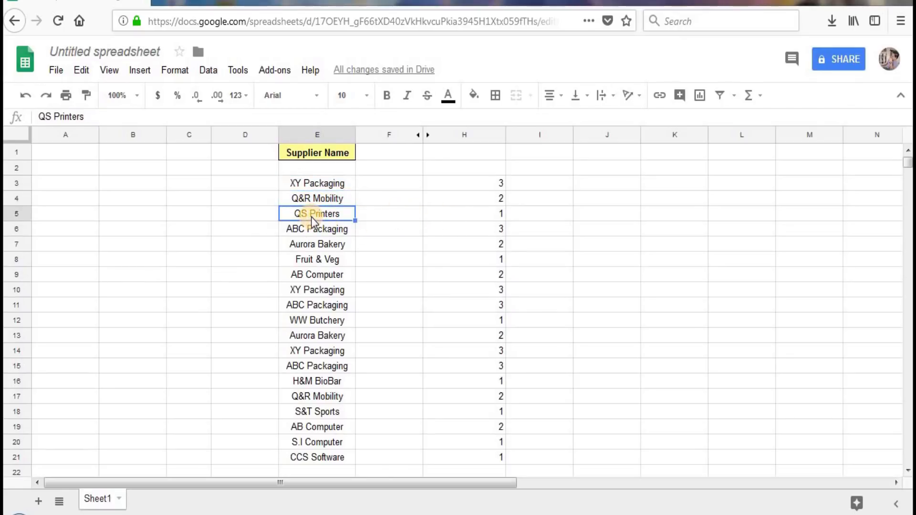
{"action": "double_click", "coordinate": [310, 216]}
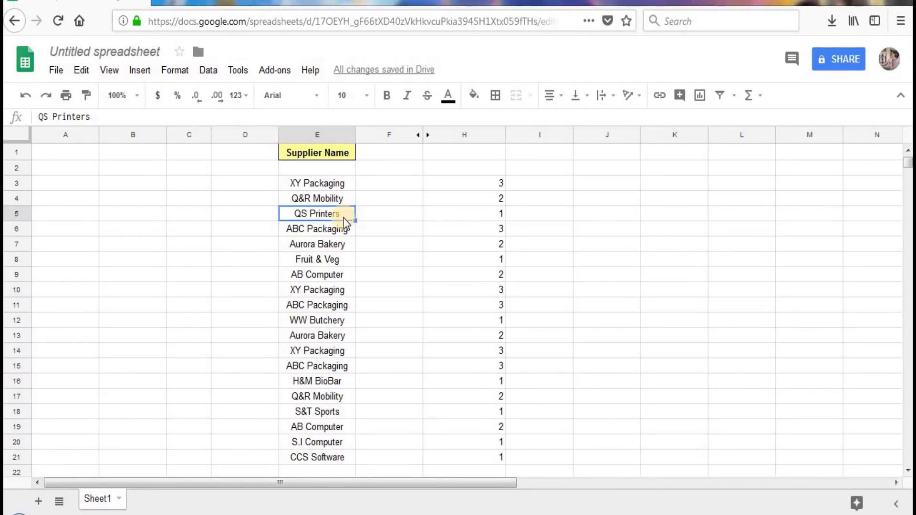
{"action": "left_click", "coordinate": [486, 216], "text": "shift"}
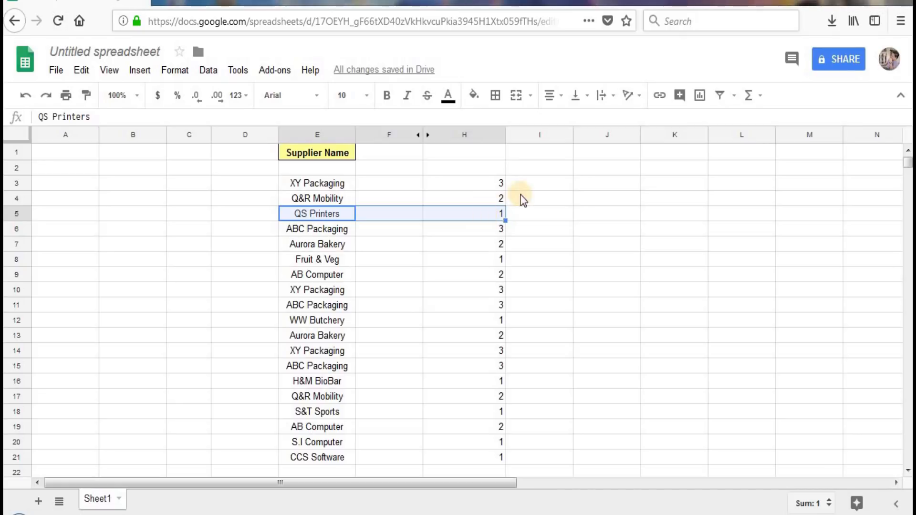
Append >1 to the COUNTIF formula in H3 so it tests for repeated supplier names.
{"action": "left_click", "coordinate": [490, 183]}
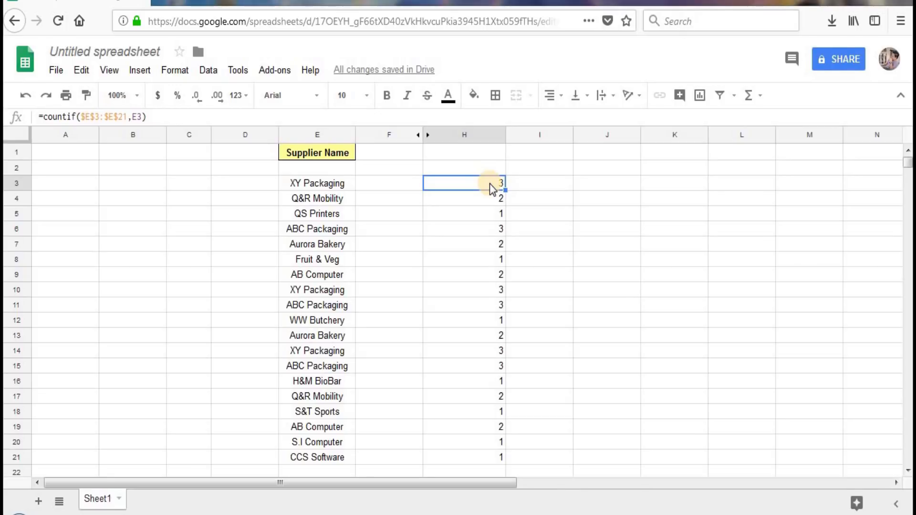
{"action": "left_click", "coordinate": [204, 116]}
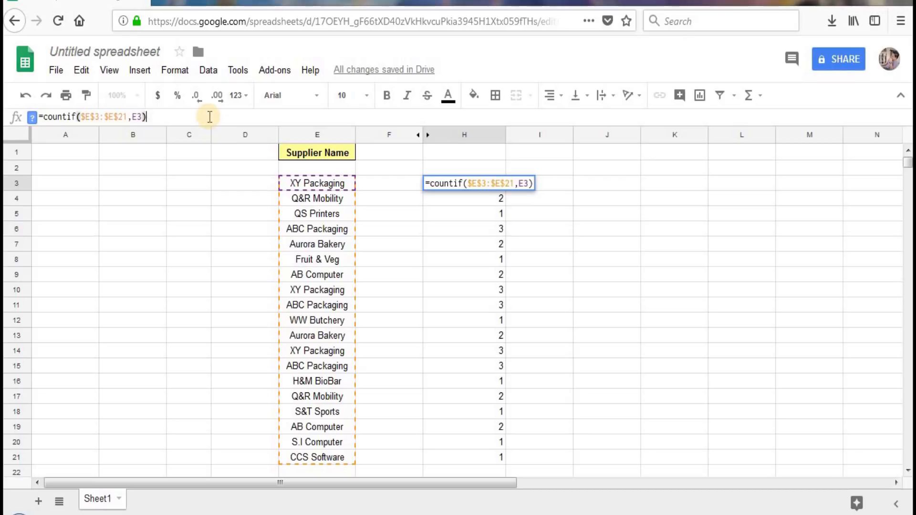
{"action": "type", "text": ">1"}
{"action": "key", "text": "Return"}
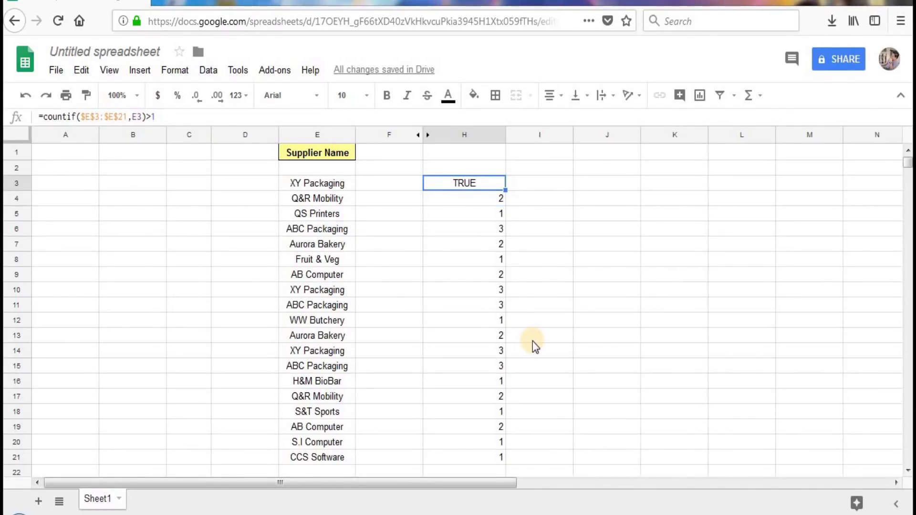
Fill the =countif($E$3:$E$21,E3)>1 formula from H3 down to H21.
{"action": "left_click", "coordinate": [502, 221]}
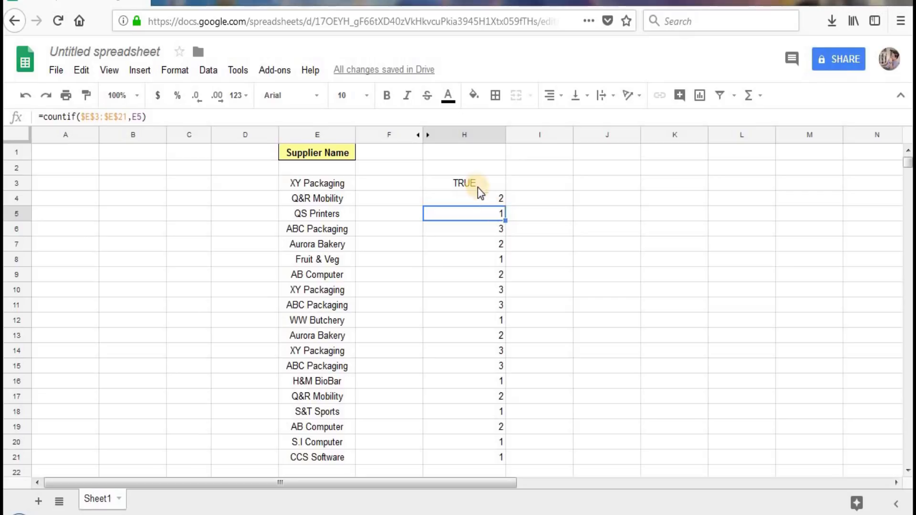
{"action": "key", "text": "Up"}
{"action": "key", "text": "Up"}
{"action": "left_click_drag", "start_coordinate": [503, 191], "coordinate": [488, 454]}
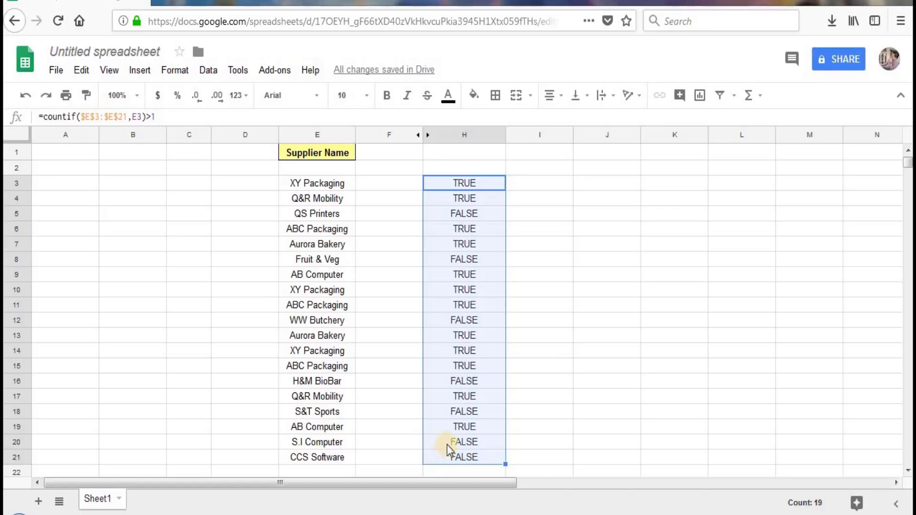
Copy the full formula text =countif($E$3:$E$21,E3)>1 from cell H3 and close the cell unchanged.
{"action": "left_click", "coordinate": [468, 185]}
{"action": "left_click", "coordinate": [161, 116]}
{"action": "left_click_drag", "start_coordinate": [125, 116], "coordinate": [39, 104]}
{"action": "right_click", "coordinate": [62, 116]}
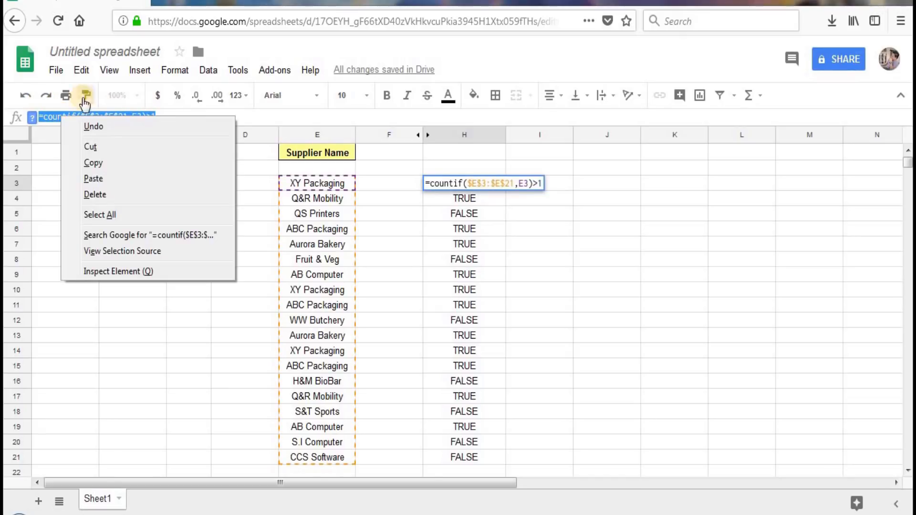
{"action": "left_click", "coordinate": [105, 164]}
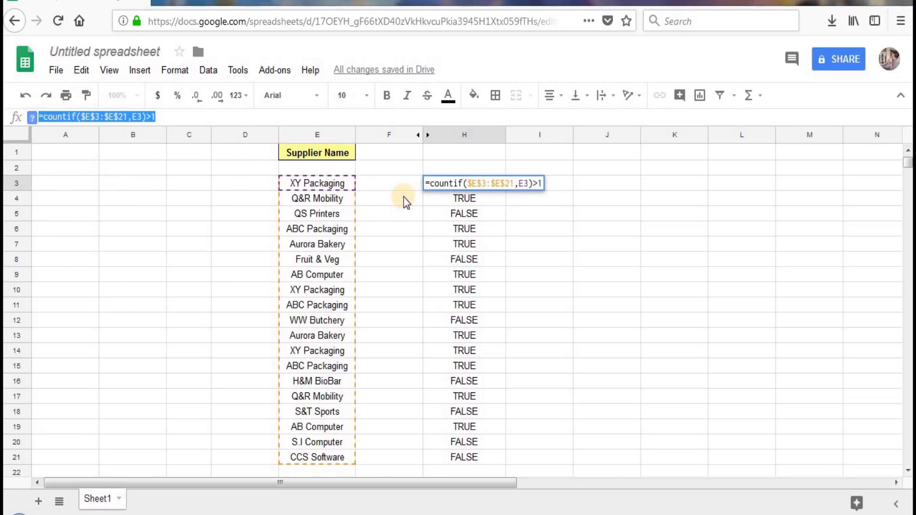
{"action": "left_click", "coordinate": [216, 118]}
{"action": "key", "text": "Return"}
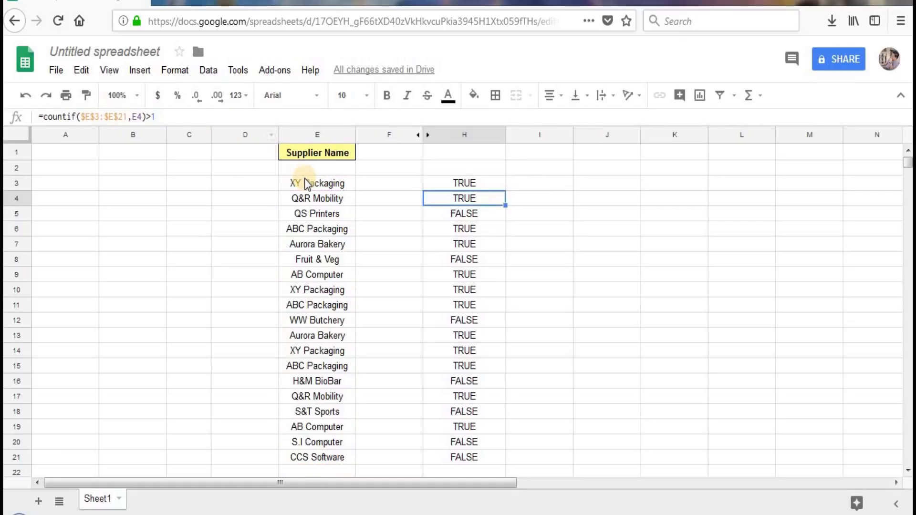
Start a single-color conditional formatting rule and set its range to the supplier names in E3:E21.
{"action": "left_click", "coordinate": [174, 72]}
{"action": "left_click", "coordinate": [241, 338]}
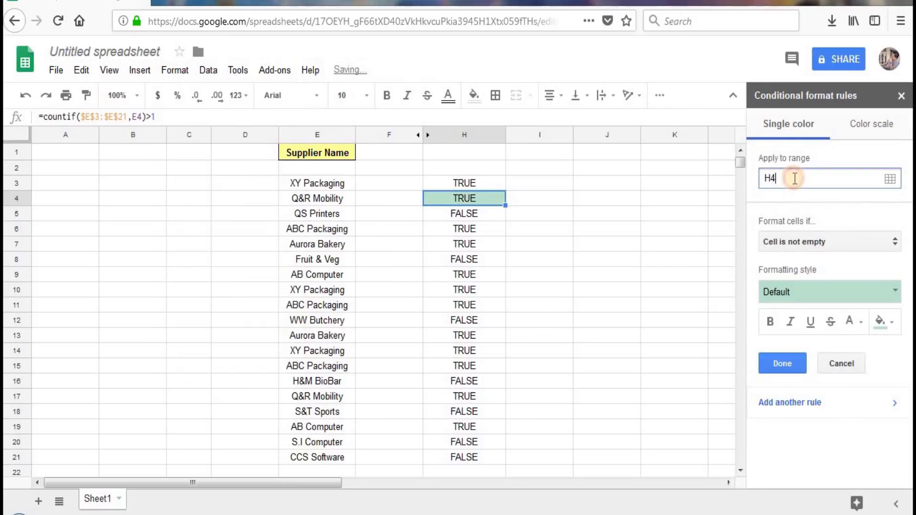
{"action": "left_click_drag", "start_coordinate": [331, 184], "coordinate": [332, 460]}
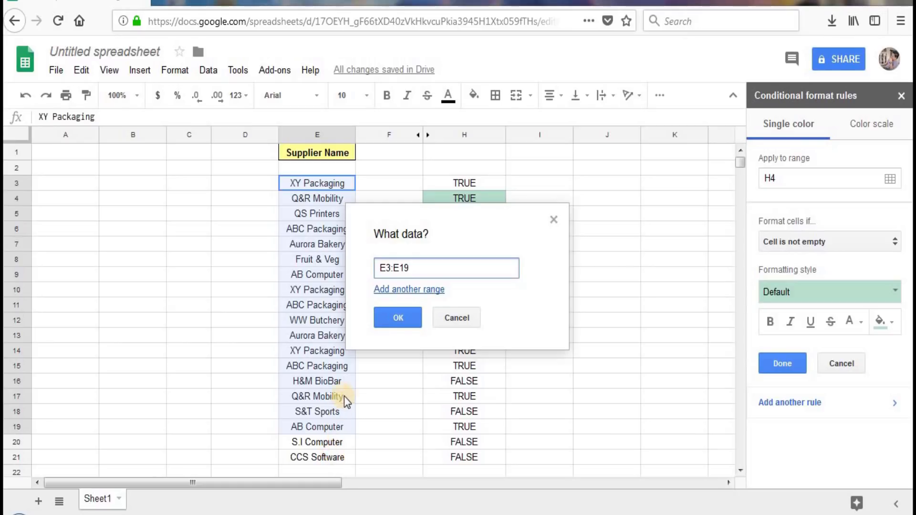
{"action": "left_click", "coordinate": [400, 317]}
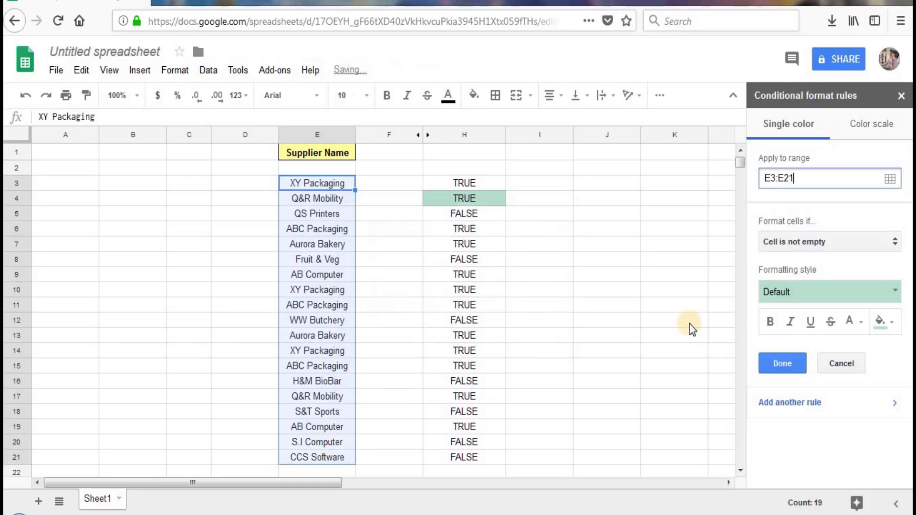
Set the rule's condition to the custom formula =countif($E$3:$E$21,E3)>1, keep the Default style, and save the rule.
{"action": "left_click", "coordinate": [809, 243]}
{"action": "scroll", "coordinate": [820, 420], "scroll_direction": "down", "scroll_amount": 3}
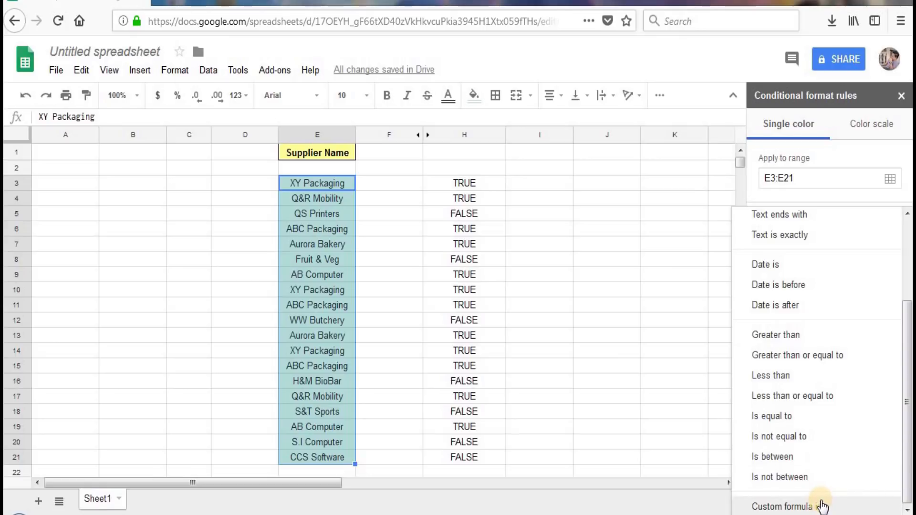
{"action": "left_click", "coordinate": [820, 506]}
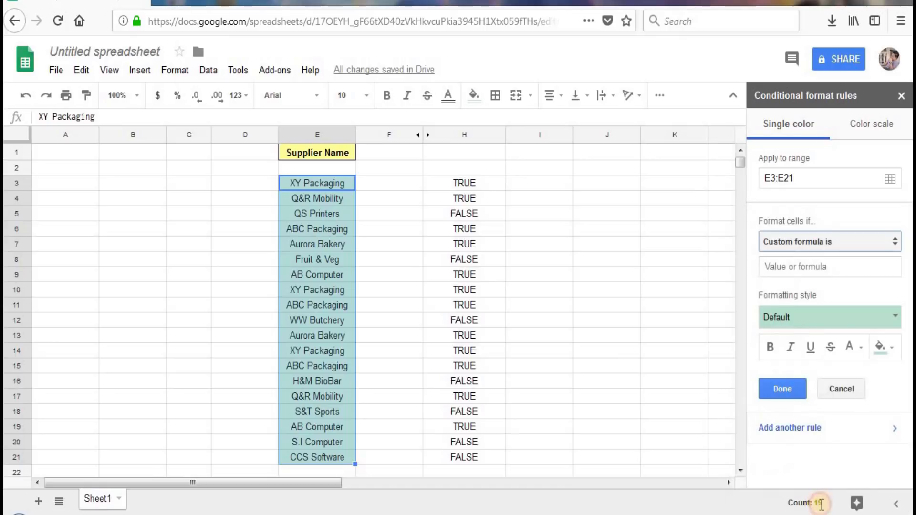
{"action": "left_click", "coordinate": [789, 265]}
{"action": "right_click", "coordinate": [782, 268]}
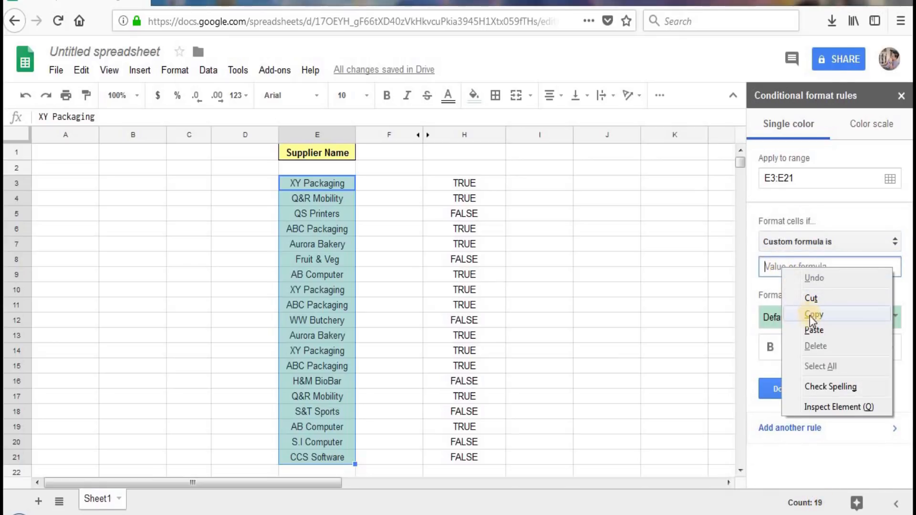
{"action": "left_click", "coordinate": [812, 331]}
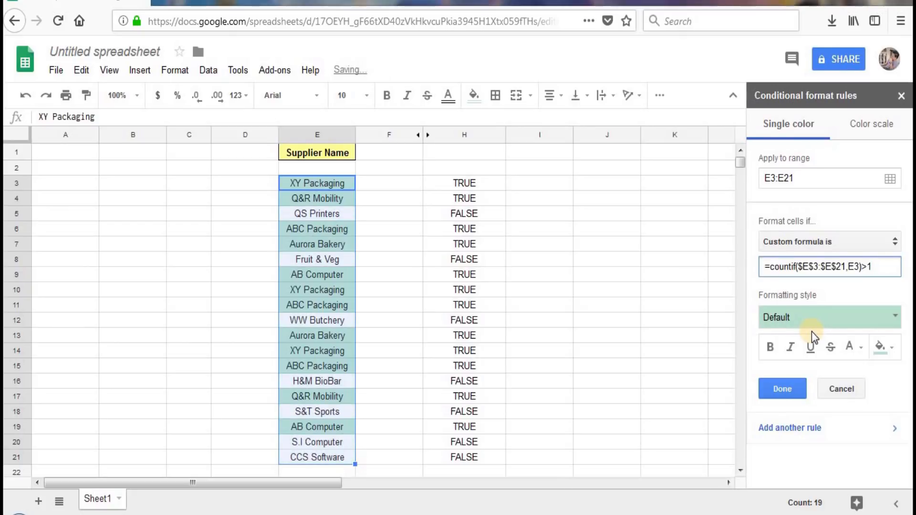
{"action": "left_click", "coordinate": [786, 390]}
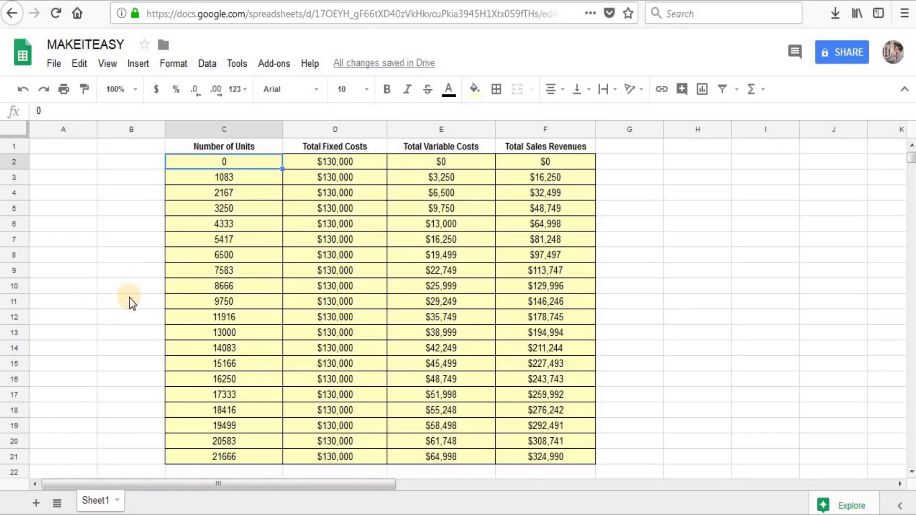
Select the Total Variable Costs and Total Sales Revenues columns, E and F, and start protecting them as a range.
{"action": "left_click_drag", "start_coordinate": [170, 198], "coordinate": [430, 274]}
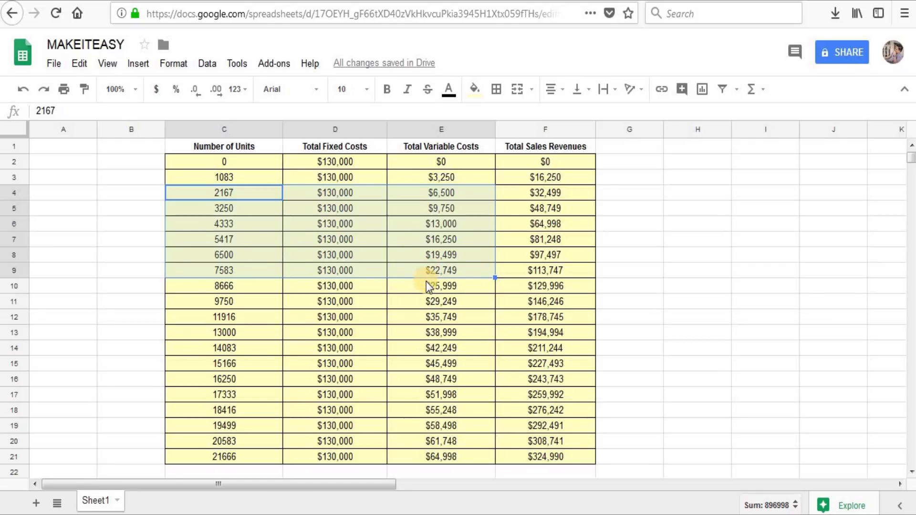
{"action": "left_click", "coordinate": [452, 130]}
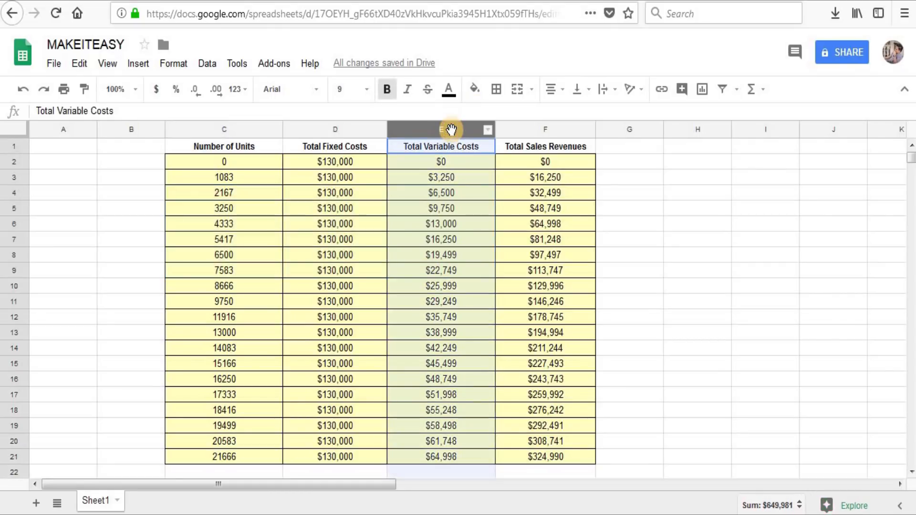
{"action": "left_click", "coordinate": [504, 130], "text": "shift"}
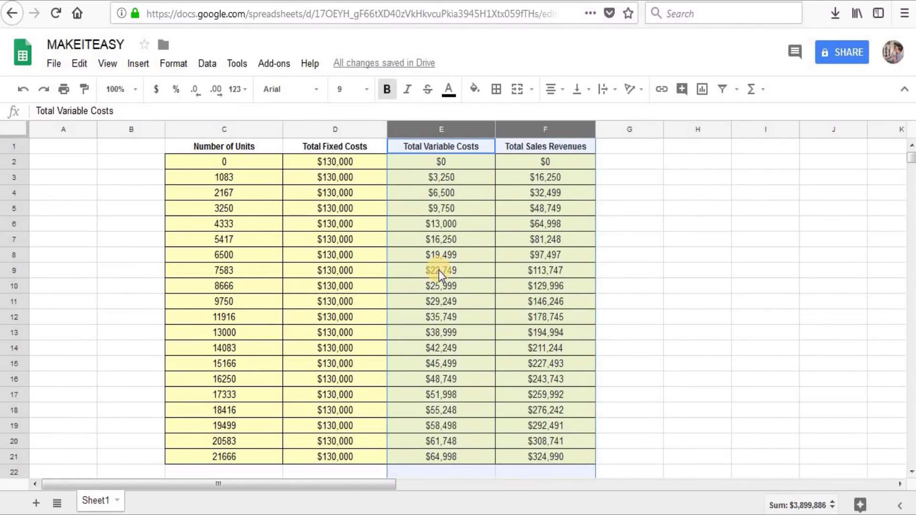
{"action": "left_click_drag", "start_coordinate": [508, 136], "coordinate": [556, 137]}
{"action": "right_click", "coordinate": [452, 225]}
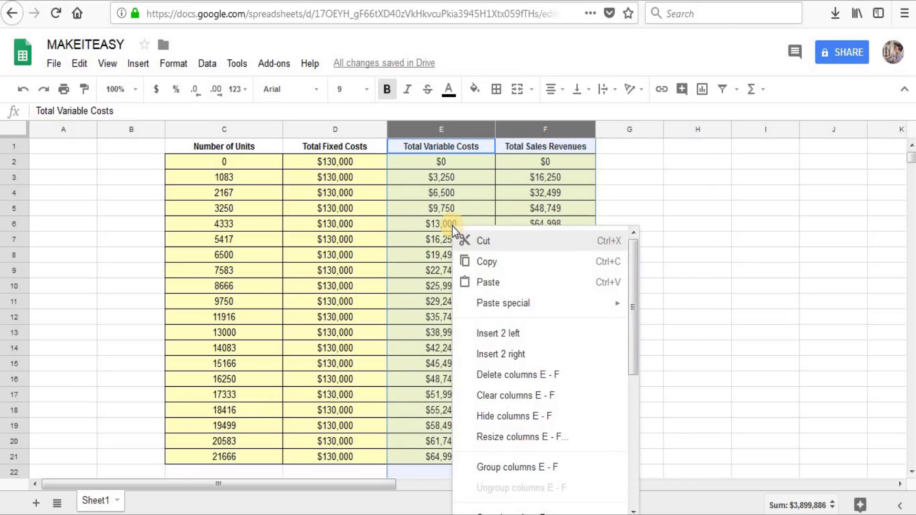
{"action": "mouse_move", "coordinate": [535, 306]}
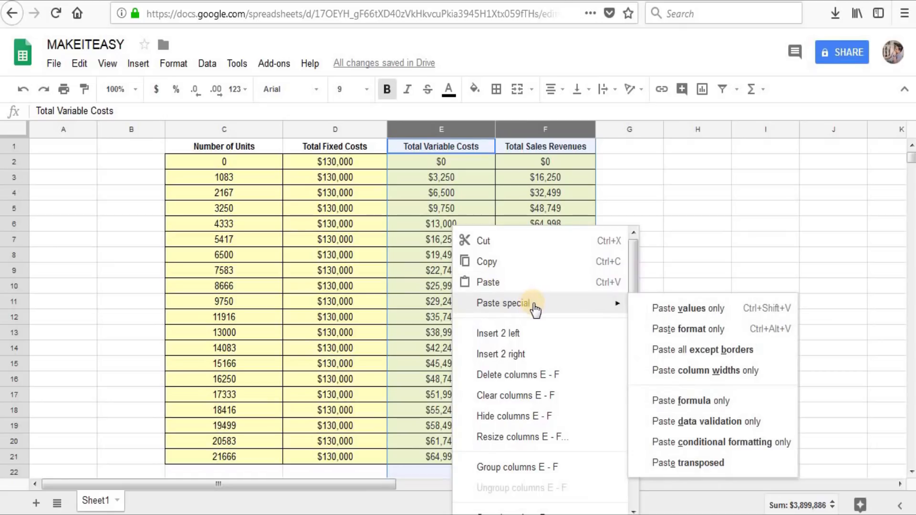
{"action": "scroll", "coordinate": [535, 309], "scroll_direction": "down", "scroll_amount": 5}
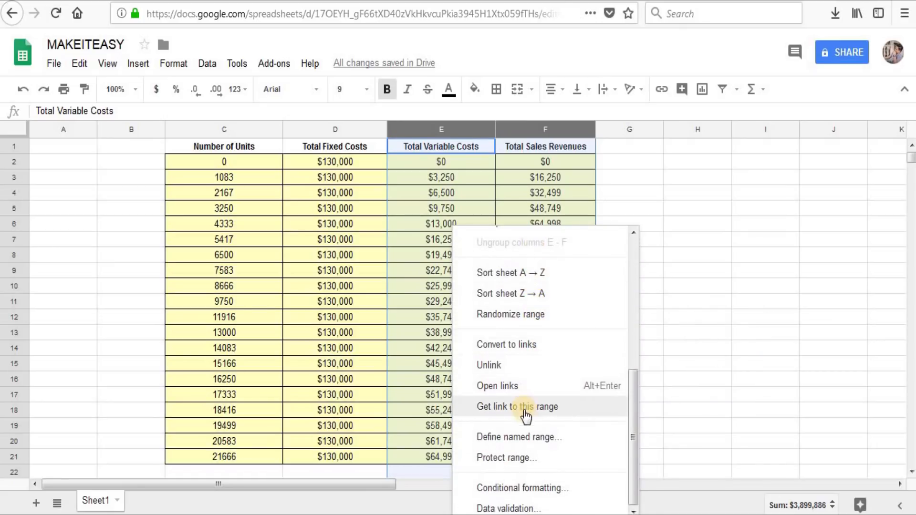
{"action": "left_click", "coordinate": [523, 459]}
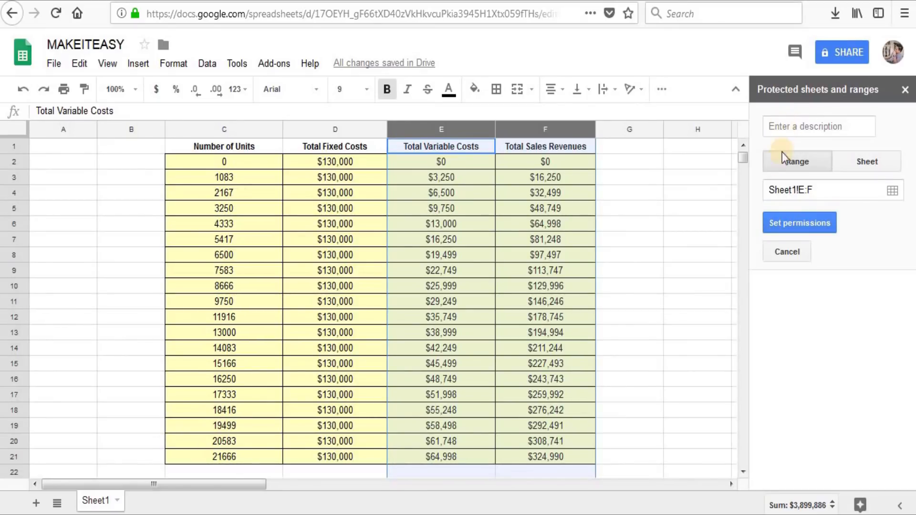
Describe the protected range as "cost and sales" and restrict its editing to Only you.
{"action": "left_click", "coordinate": [802, 127]}
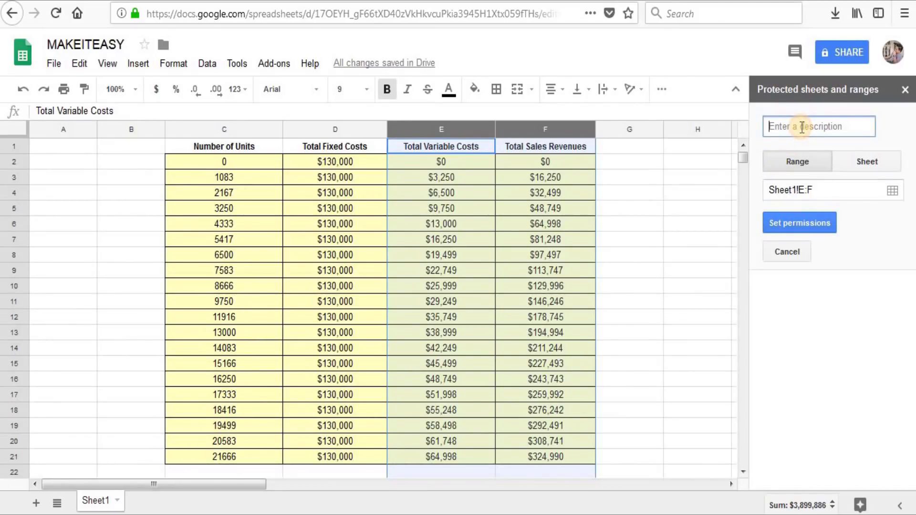
{"action": "type", "text": "cost and sales"}
{"action": "left_click", "coordinate": [802, 225]}
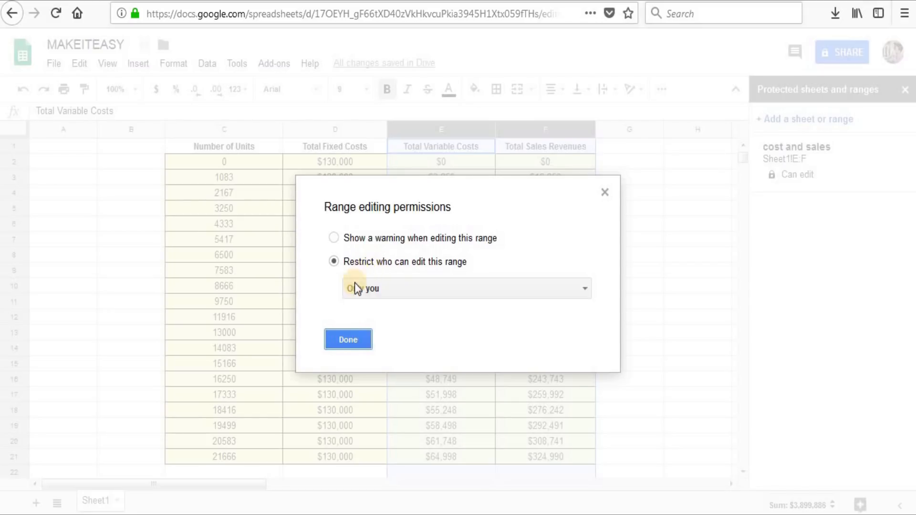
{"action": "left_click", "coordinate": [347, 339]}
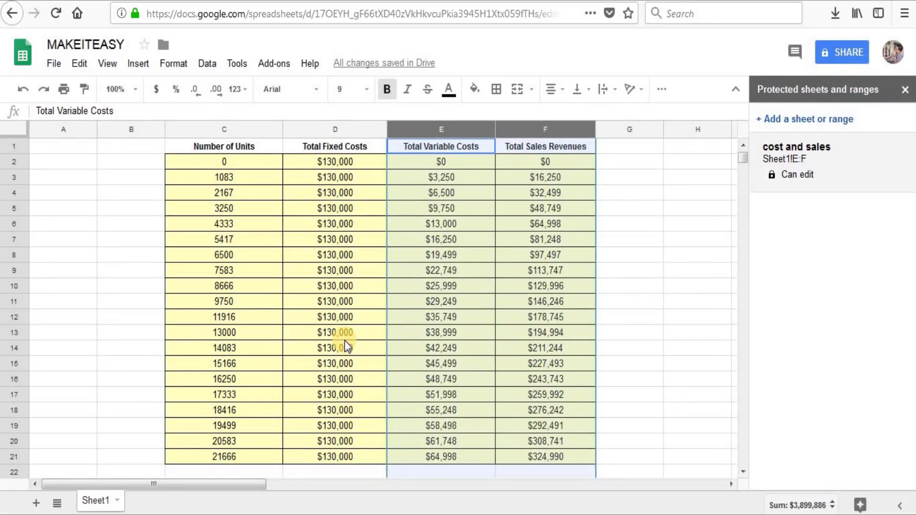
{"action": "left_click", "coordinate": [653, 259]}
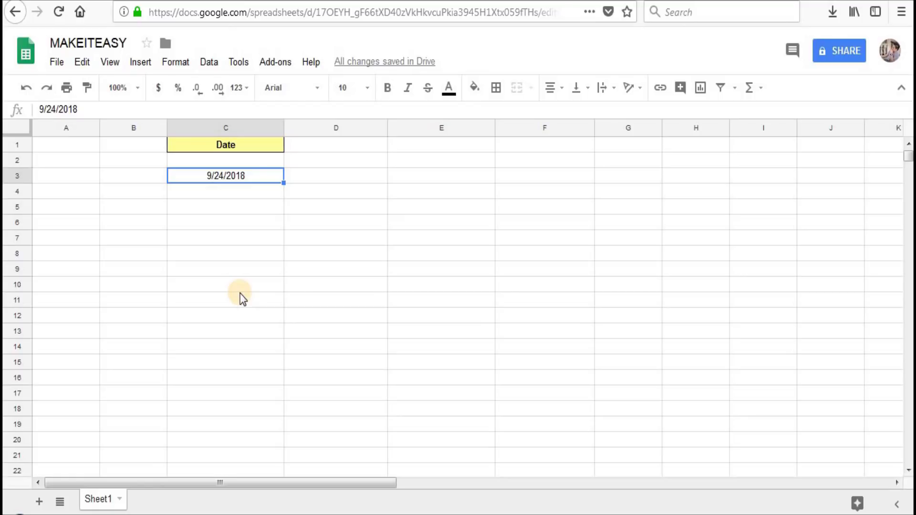
Open the calendar picker for the date in C3 and close it without changing the date.
{"action": "double_click", "coordinate": [255, 180]}
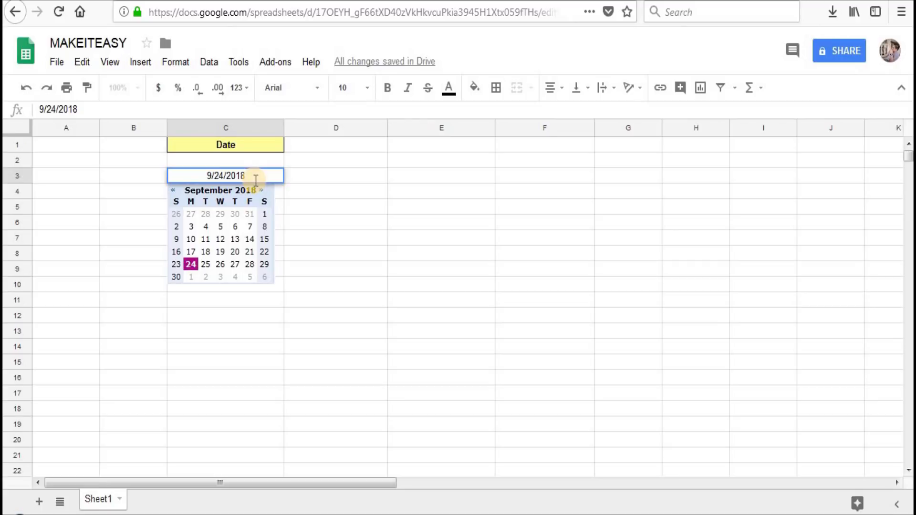
{"action": "left_click", "coordinate": [296, 181]}
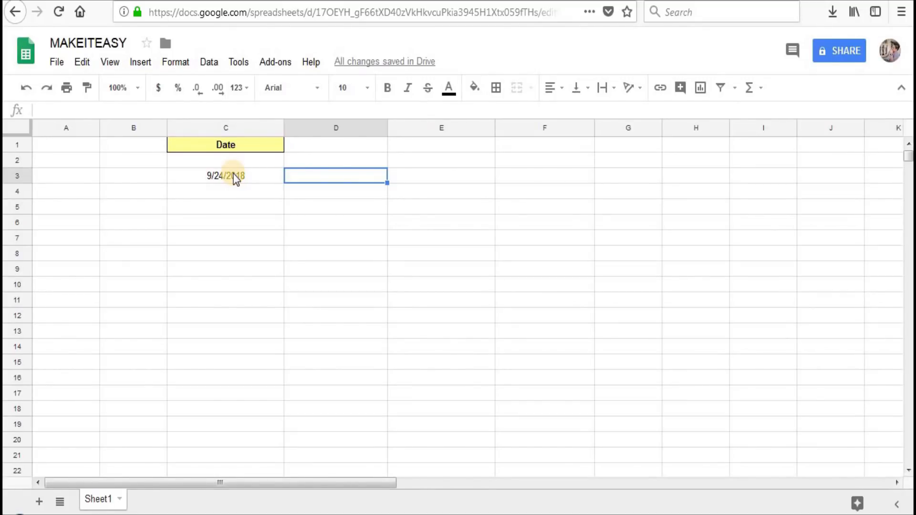
Add data validation with the Date criteria to the empty cells C4:C20 under the existing date and save it.
{"action": "left_click_drag", "start_coordinate": [238, 193], "coordinate": [236, 438]}
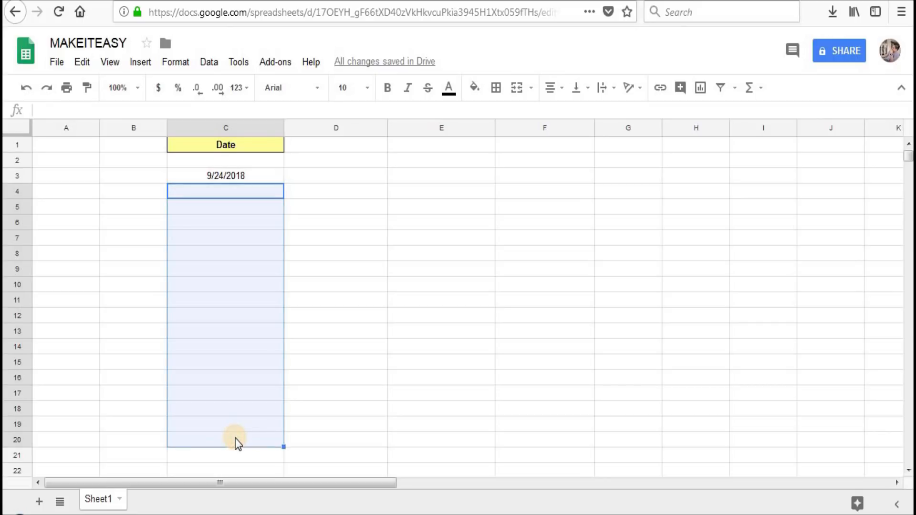
{"action": "left_click", "coordinate": [209, 63]}
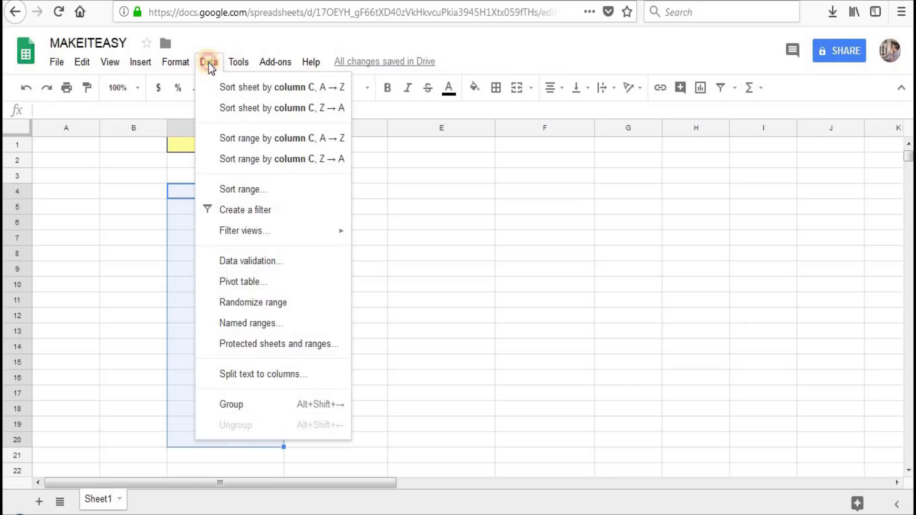
{"action": "left_click", "coordinate": [243, 262]}
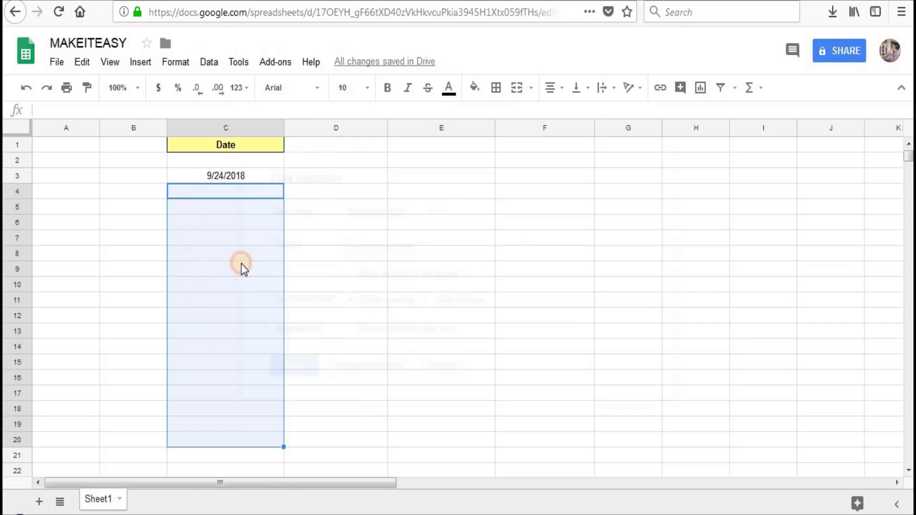
{"action": "left_click", "coordinate": [378, 214]}
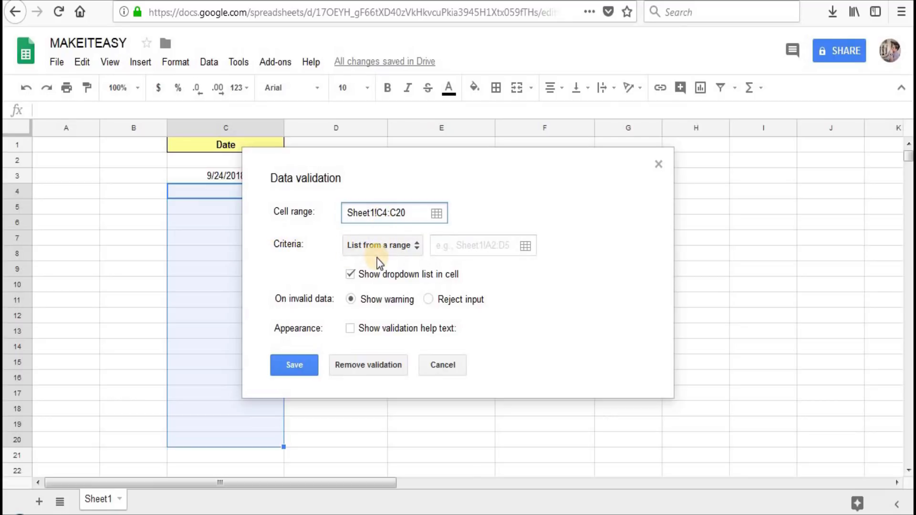
{"action": "left_click", "coordinate": [381, 245]}
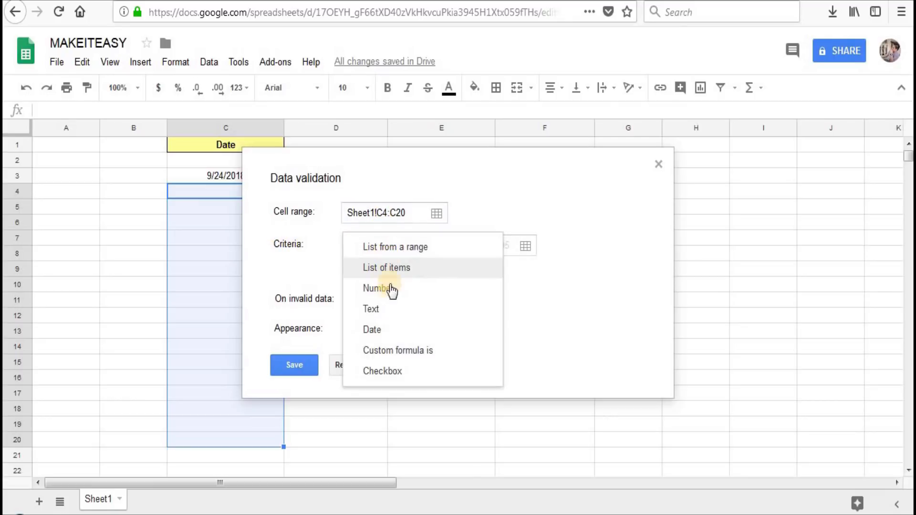
{"action": "left_click", "coordinate": [386, 330]}
{"action": "left_click", "coordinate": [302, 345]}
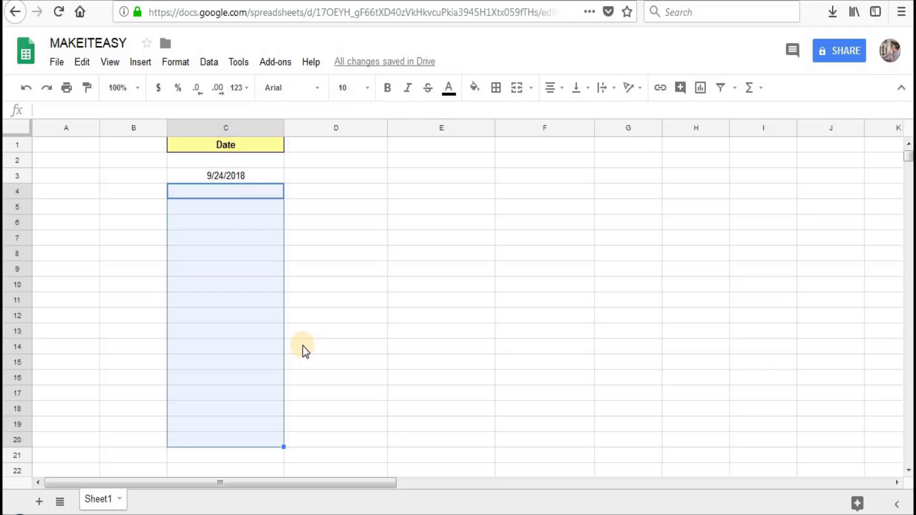
Check the calendar picker in the validated Date cells by opening C5, C6 and C7 for entry.
{"action": "left_click", "coordinate": [237, 196]}
{"action": "left_click_drag", "start_coordinate": [239, 193], "coordinate": [239, 440]}
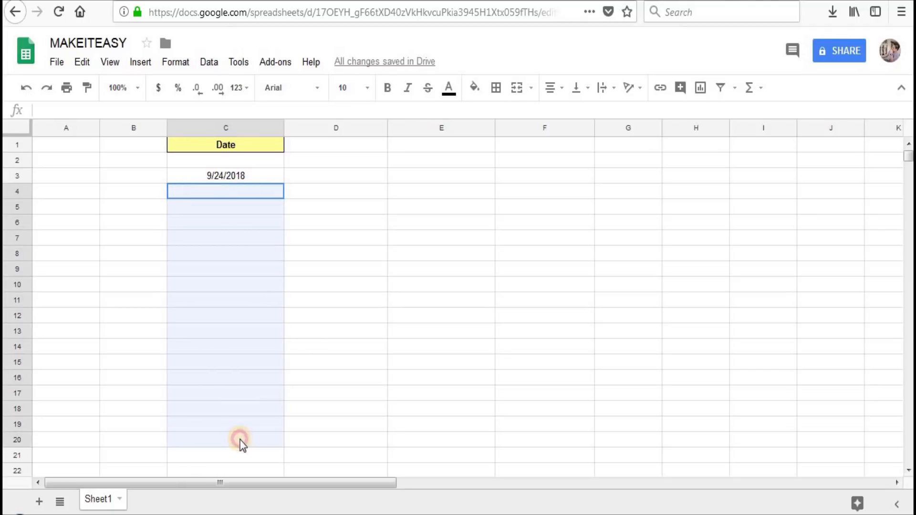
{"action": "left_click", "coordinate": [249, 345]}
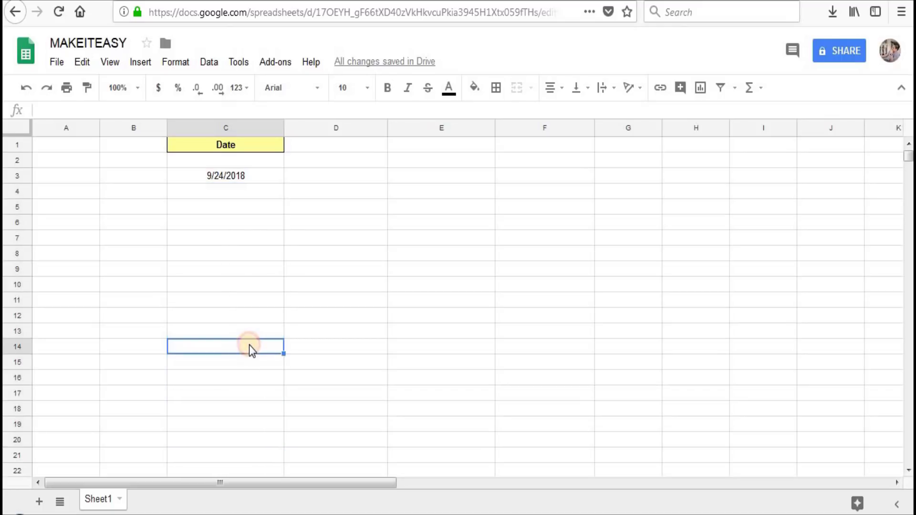
{"action": "left_click", "coordinate": [238, 193]}
{"action": "left_click", "coordinate": [238, 192]}
{"action": "left_click", "coordinate": [278, 210]}
{"action": "left_click", "coordinate": [277, 210]}
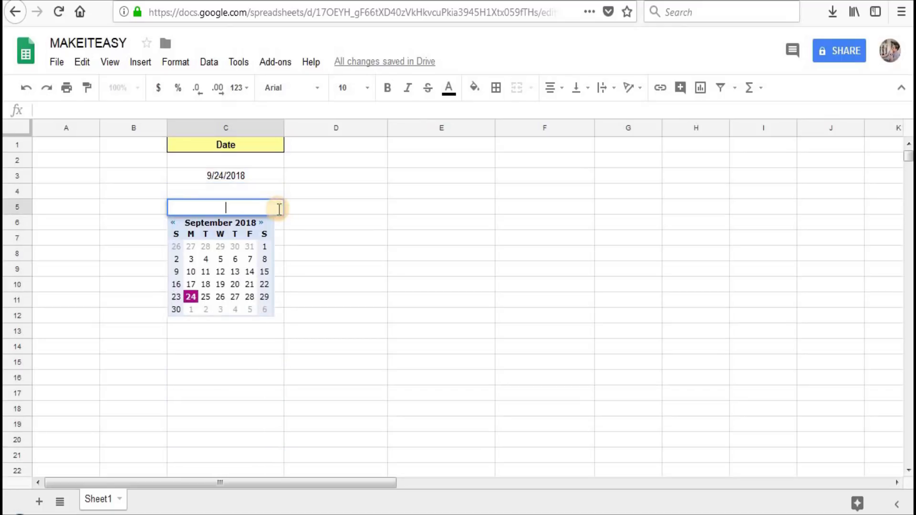
{"action": "double_click", "coordinate": [276, 225]}
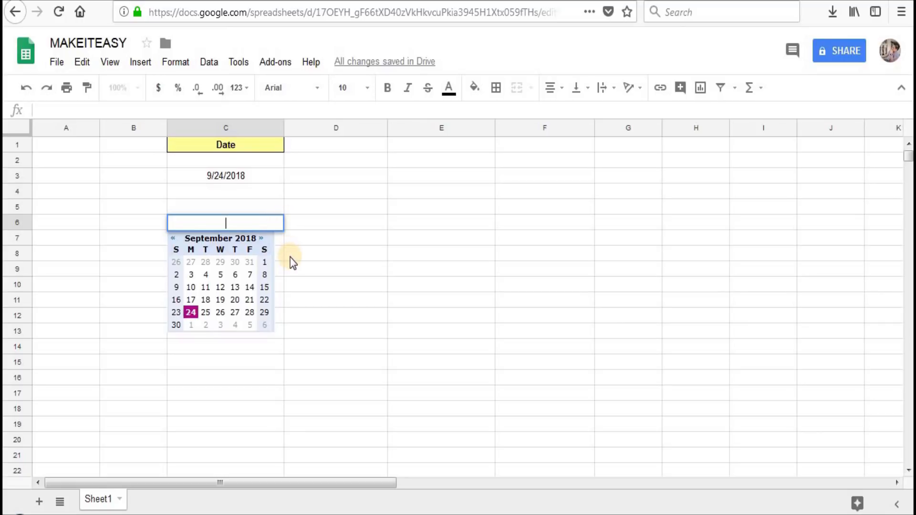
{"action": "double_click", "coordinate": [215, 237]}
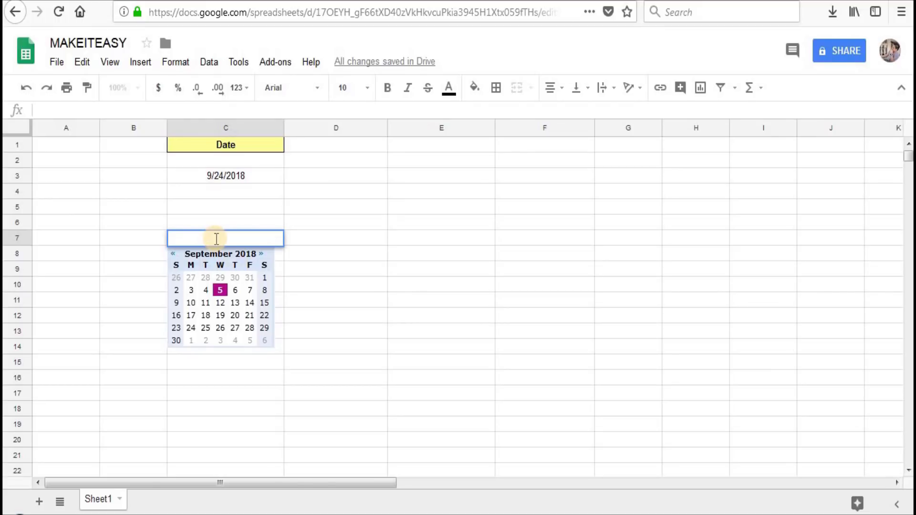
Apply the custom date format "Tuesday, August 5, 1930" (weekday, month name, day, year) to cells C3:C15.
{"action": "left_click_drag", "start_coordinate": [245, 178], "coordinate": [241, 361]}
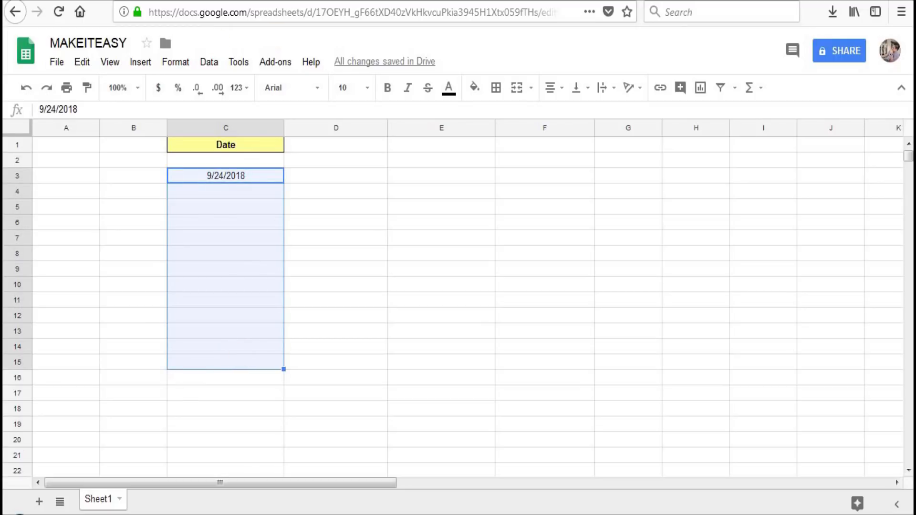
{"action": "left_click", "coordinate": [176, 64]}
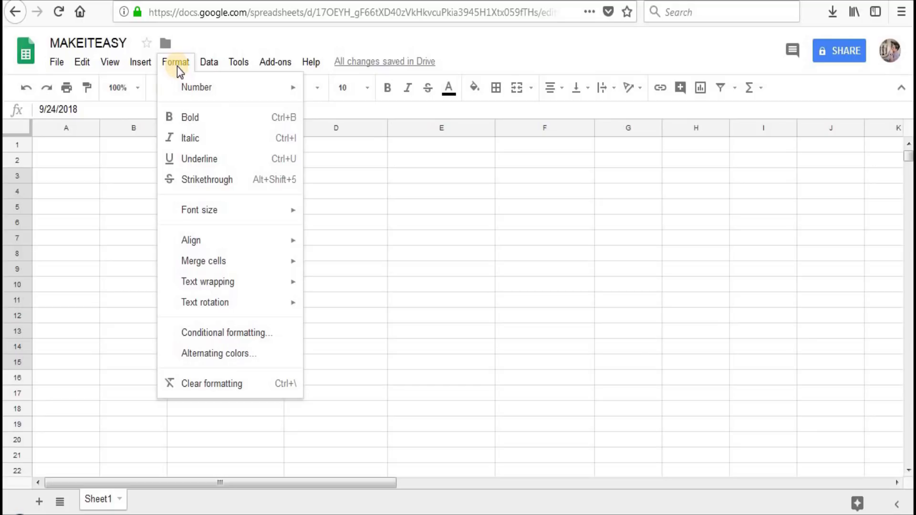
{"action": "mouse_move", "coordinate": [186, 89]}
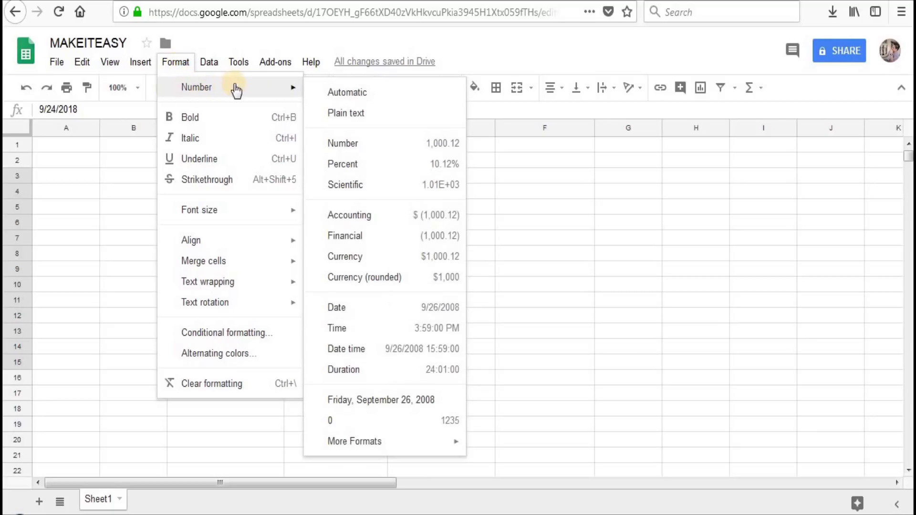
{"action": "mouse_move", "coordinate": [381, 447]}
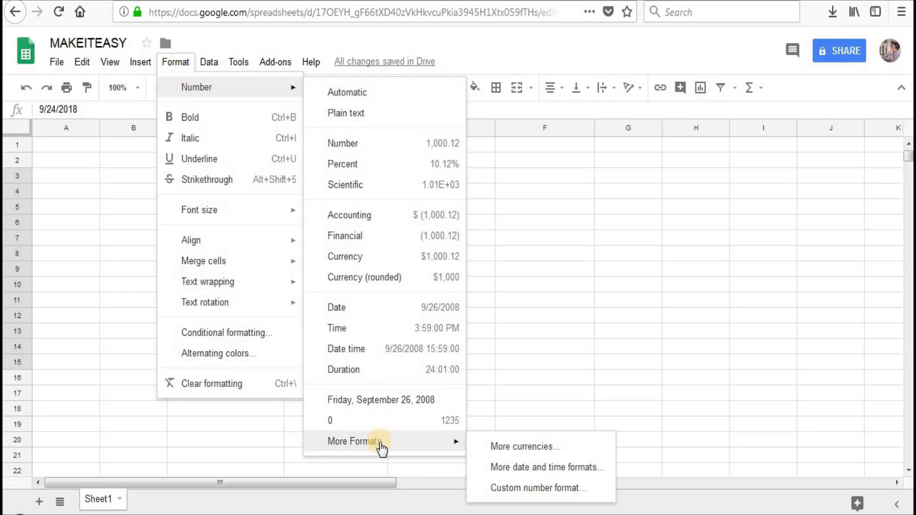
{"action": "left_click", "coordinate": [507, 470]}
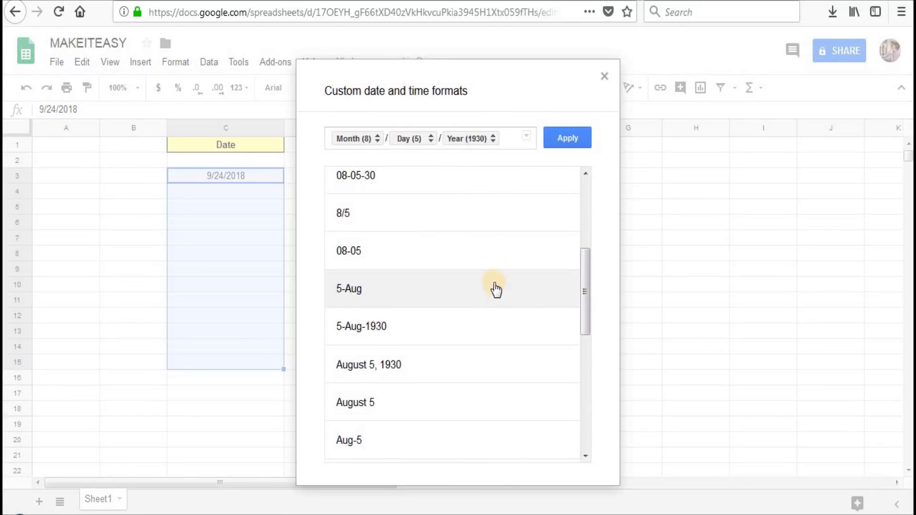
{"action": "scroll", "coordinate": [498, 293], "scroll_direction": "down", "scroll_amount": 4}
{"action": "scroll", "coordinate": [496, 289], "scroll_direction": "up", "scroll_amount": 2}
{"action": "scroll", "coordinate": [482, 282], "scroll_direction": "up", "scroll_amount": 5}
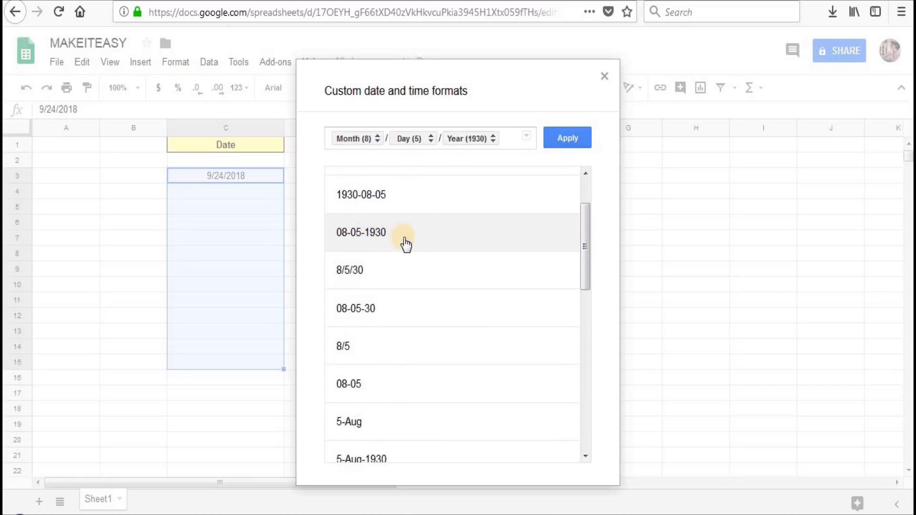
{"action": "scroll", "coordinate": [426, 225], "scroll_direction": "up", "scroll_amount": 1}
{"action": "scroll", "coordinate": [422, 222], "scroll_direction": "up", "scroll_amount": 1}
{"action": "left_click", "coordinate": [419, 219]}
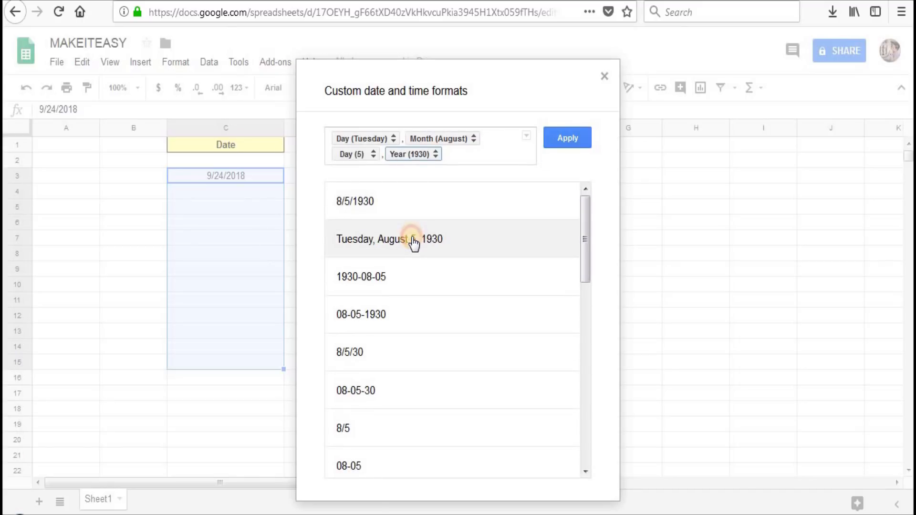
{"action": "left_click", "coordinate": [567, 137]}
{"action": "left_click", "coordinate": [254, 206]}
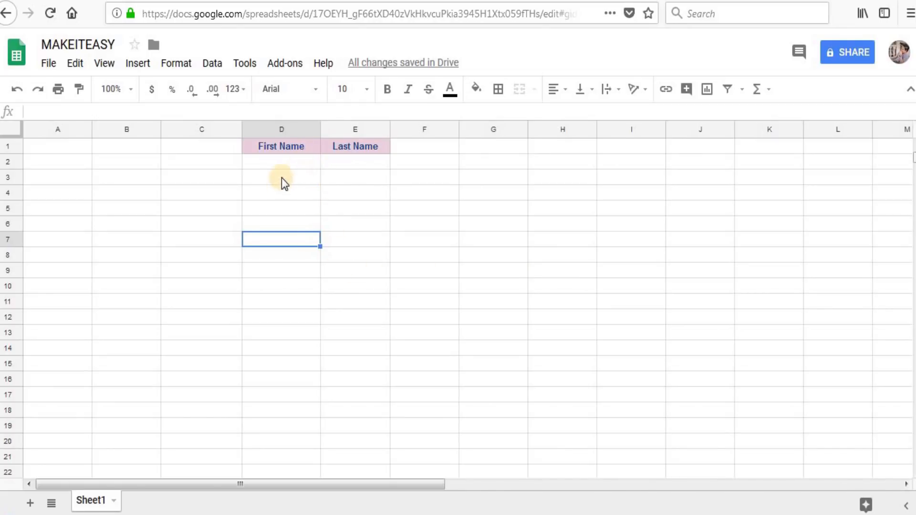
Paste the list of full names into the First Name column, starting at D3.
{"action": "left_click_drag", "start_coordinate": [288, 176], "coordinate": [354, 175]}
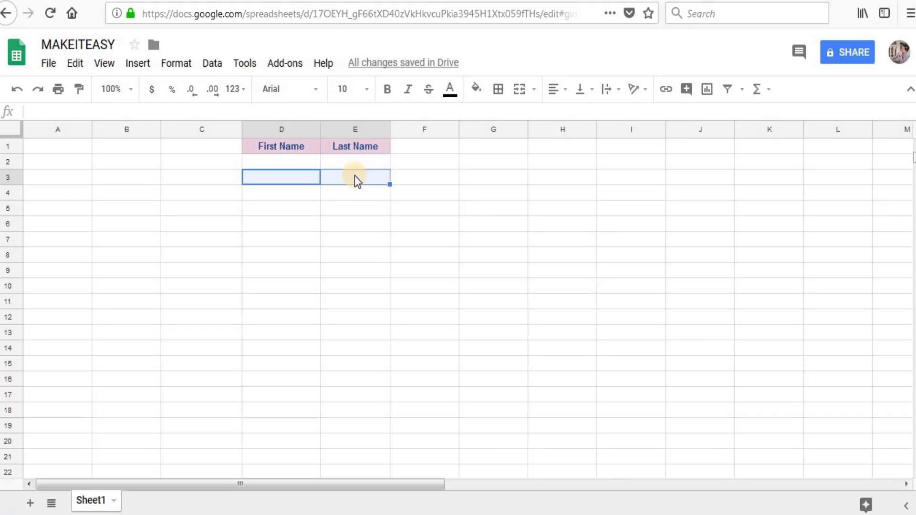
{"action": "left_click", "coordinate": [289, 181]}
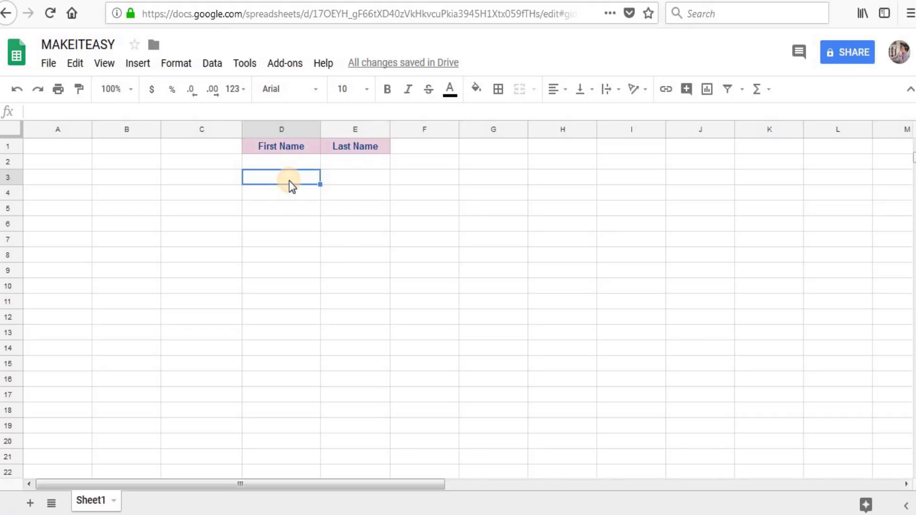
{"action": "type", "text": "Martha Ellenburg Ming Farabaugh Viviana Lamy Valeria Selleck Olene Ponton Oda Eversole Nicholas Keppel Jani Savino Peggie Drennen Jolanda Burbidge Troy Edsall Lena Easter Geoffrey Severs Ruby Dawes Raven Toribio Annmarie Mustain Hyun Gendron Phylicia Swink Kathy Wilmot Merlene Schiel"}
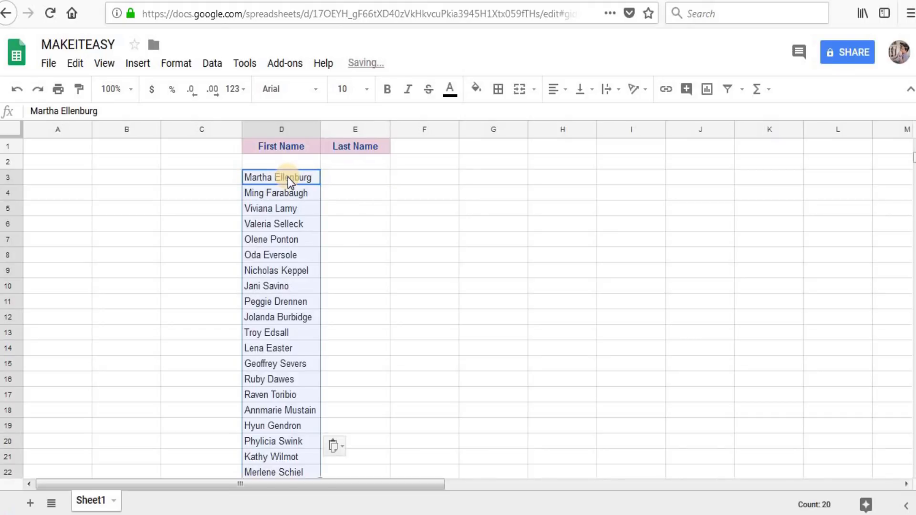
Paste the list of full names starting at D2, directly under the First Name header, and copy D2:D21.
{"action": "left_click", "coordinate": [284, 164]}
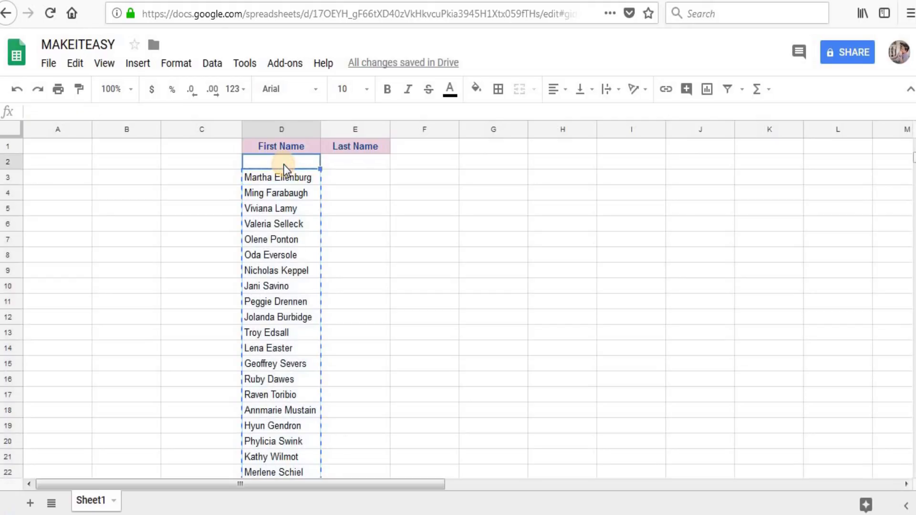
{"action": "type", "text": "Martha Ellenburg Ming Farabaugh Viviana Lamy Valeria Selleck Olene Ponton Oda Eversole Nicholas Keppel Jani Savino Peggie Drennen Jolanda Burbidge Troy Edsall Lena Easter Geoffrey Severs Ruby Dawes Raven Toribio Annmarie Mustain Hyun Gendron Phylicia Swink Kathy Wilmot Merlene Schiel"}
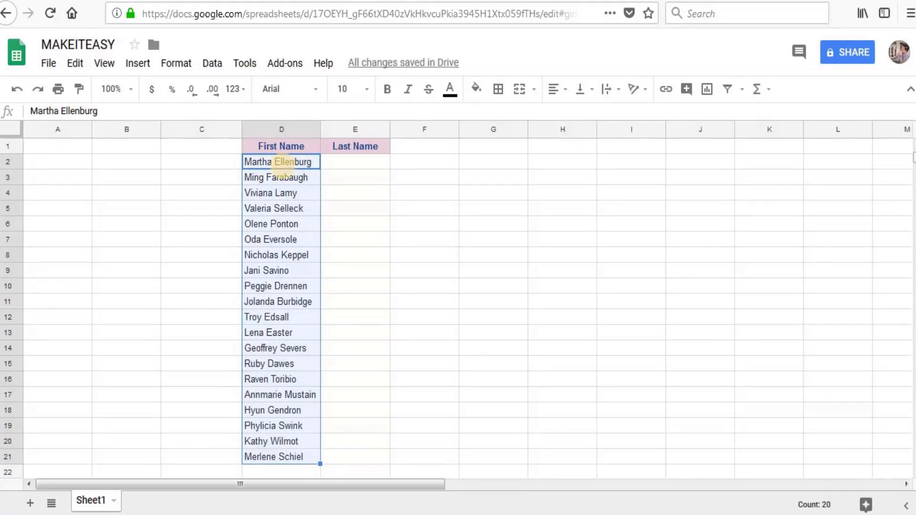
{"action": "left_click_drag", "start_coordinate": [282, 165], "coordinate": [289, 461]}
{"action": "key", "text": "ctrl+c"}
Split the full names in D2:D21 into the First Name and Last Name columns, using Space as the separator.
{"action": "left_click", "coordinate": [217, 67]}
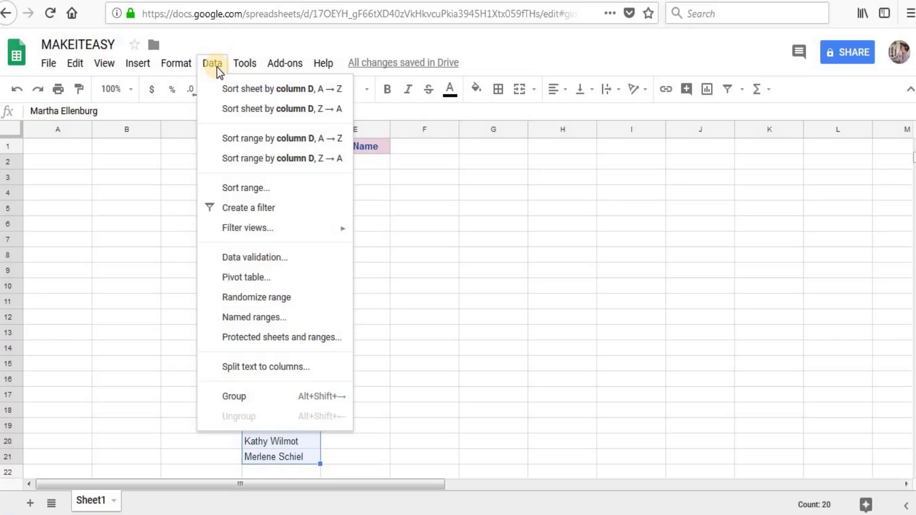
{"action": "left_click", "coordinate": [277, 372]}
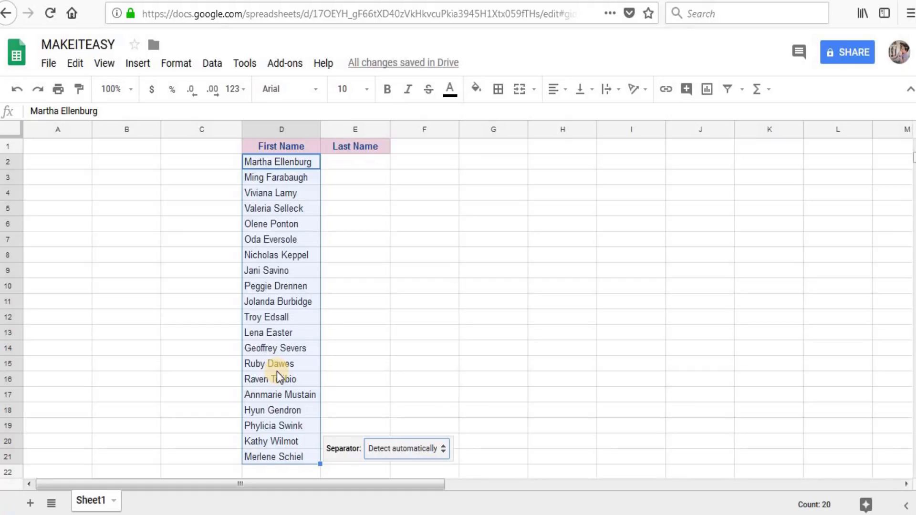
{"action": "left_click", "coordinate": [393, 448]}
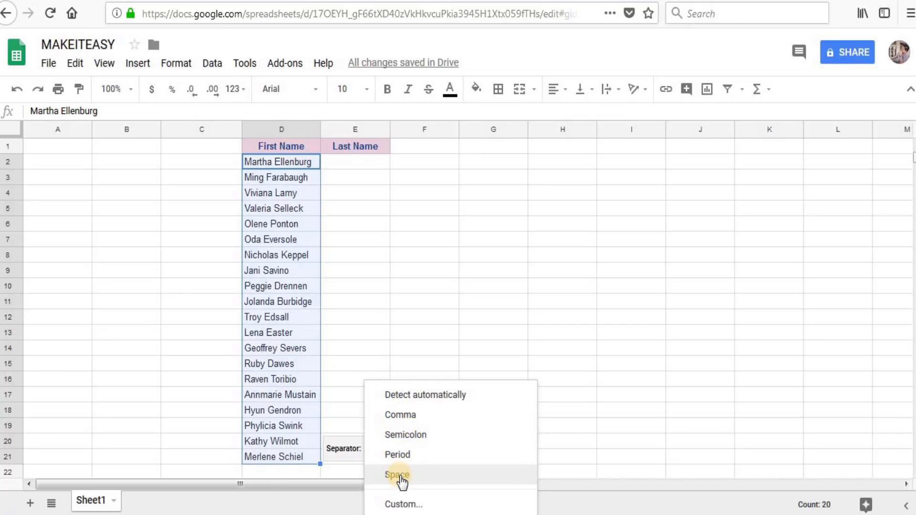
{"action": "left_click", "coordinate": [403, 504]}
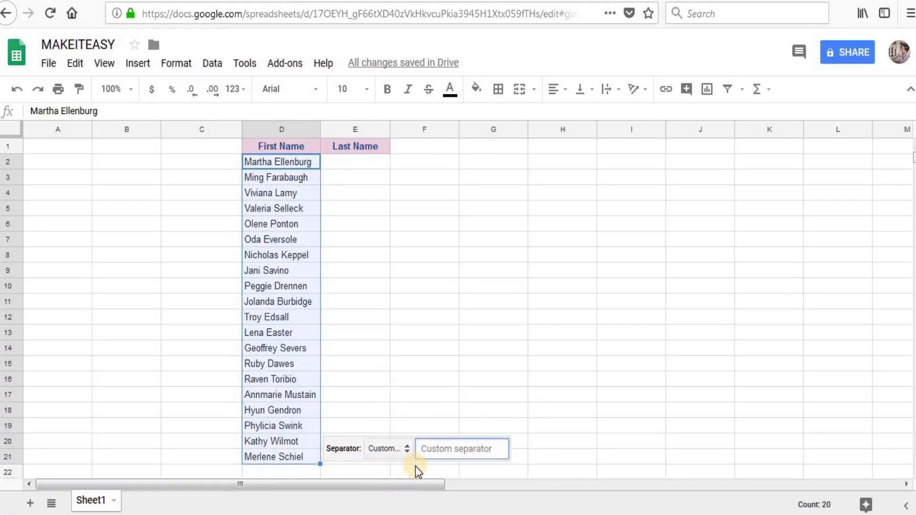
{"action": "left_click", "coordinate": [397, 454]}
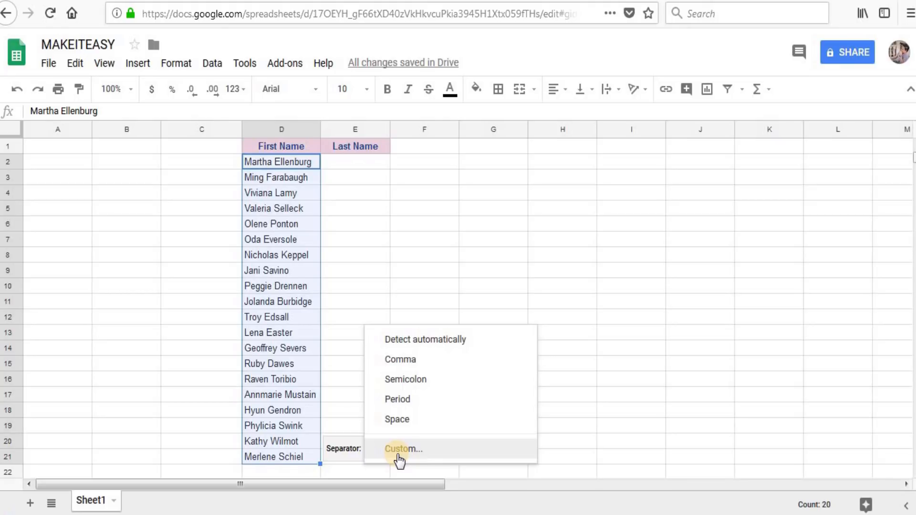
{"action": "left_click", "coordinate": [404, 426]}
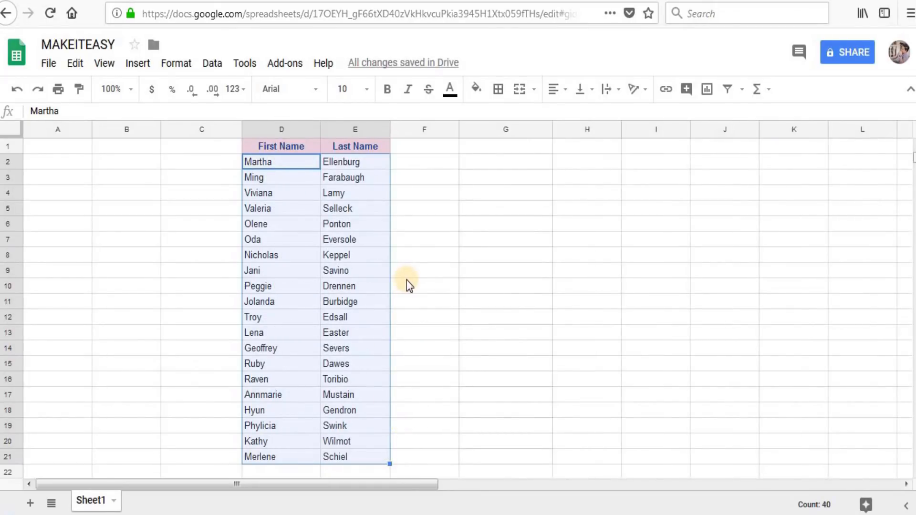
Paste the copied full names starting at G2 and split them into two columns with the Space separator.
{"action": "left_click", "coordinate": [480, 159]}
{"action": "key", "text": "ctrl+v"}
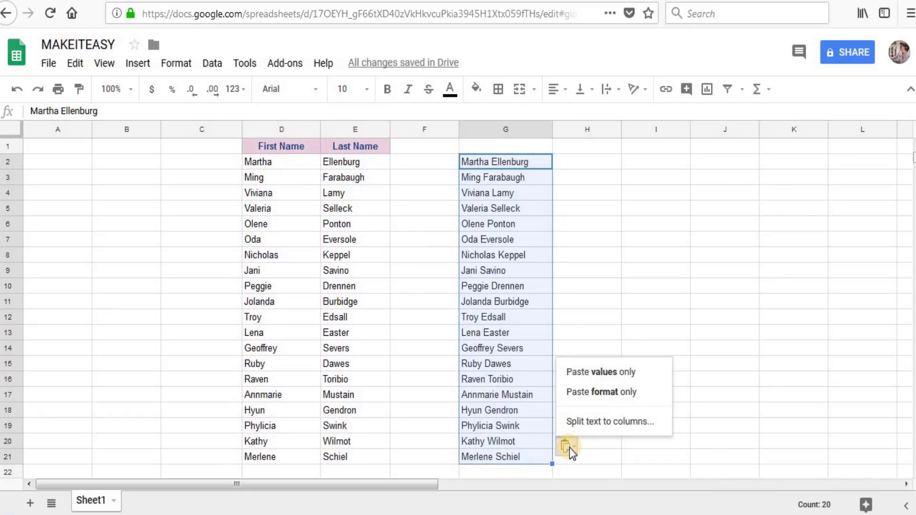
{"action": "left_click", "coordinate": [581, 421]}
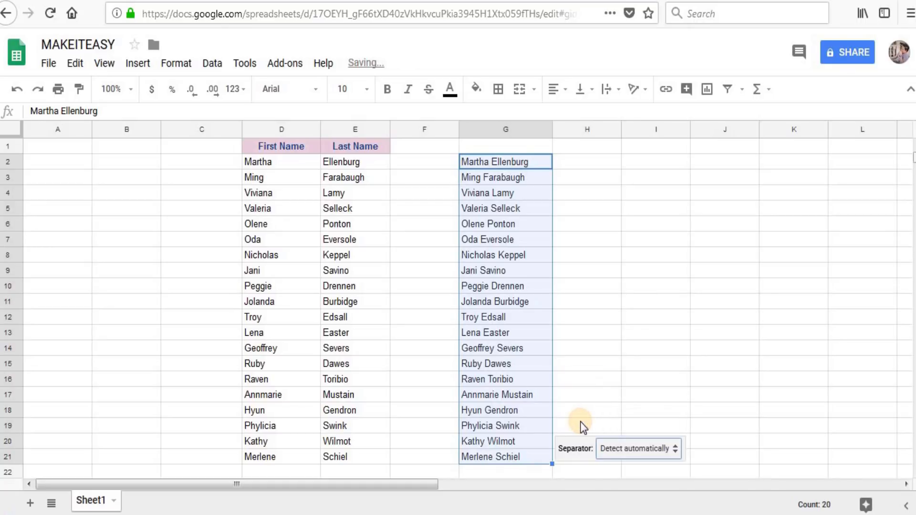
{"action": "left_click", "coordinate": [618, 453]}
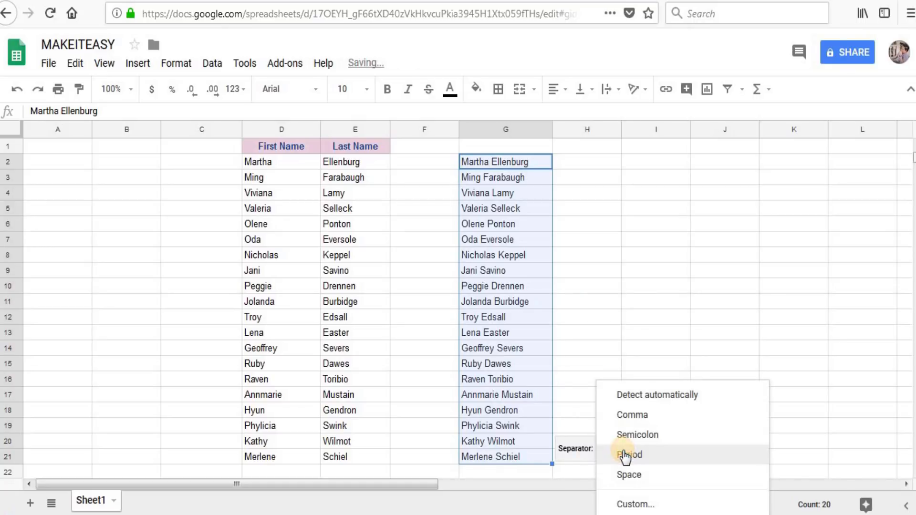
{"action": "left_click", "coordinate": [629, 475]}
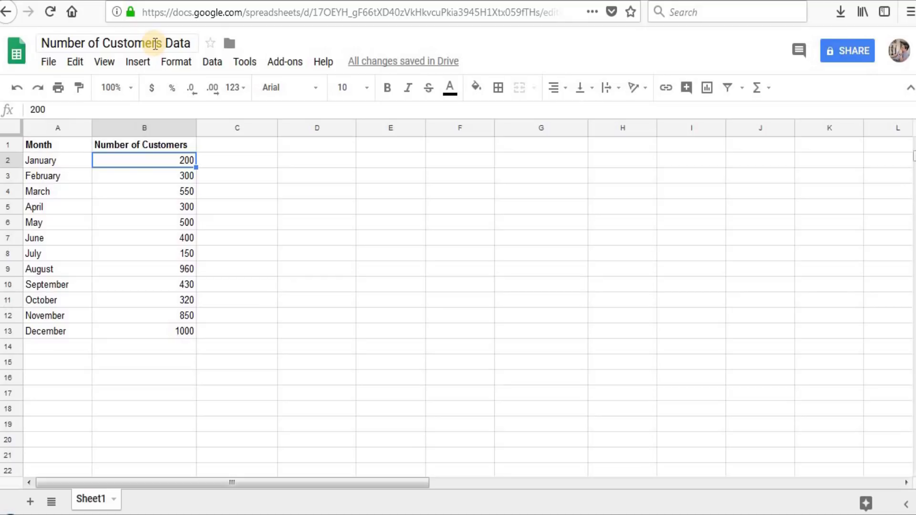
Select the Month and Number of Customers table with its headers, A1:B13.
{"action": "left_click_drag", "start_coordinate": [169, 159], "coordinate": [162, 329]}
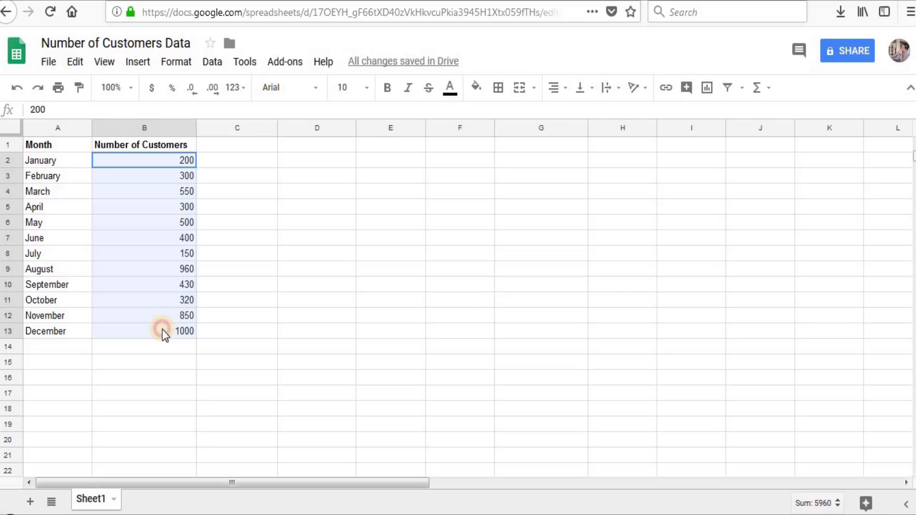
{"action": "left_click_drag", "start_coordinate": [163, 329], "coordinate": [162, 329]}
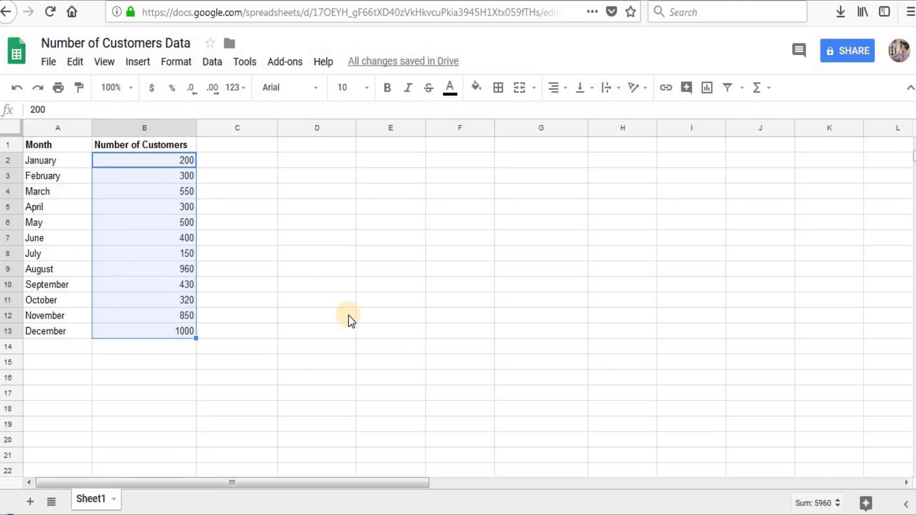
{"action": "left_click_drag", "start_coordinate": [58, 146], "coordinate": [182, 336]}
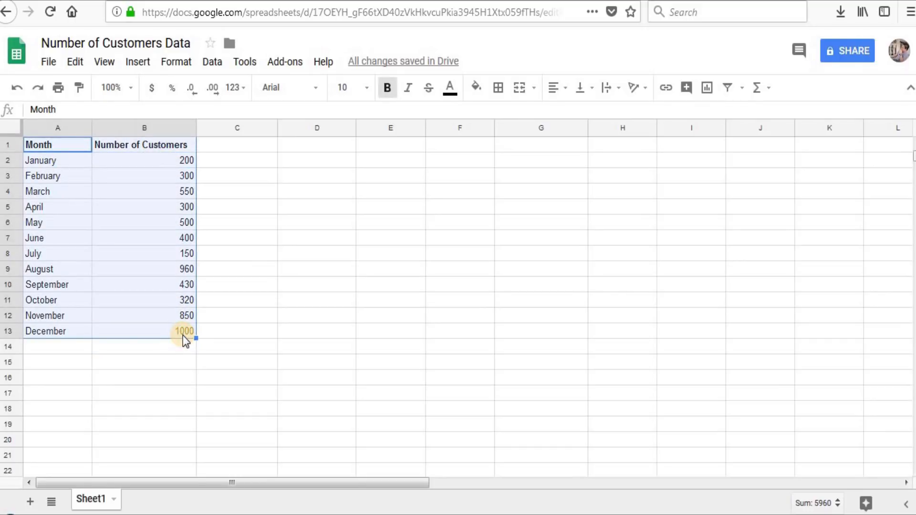
{"action": "left_click_drag", "start_coordinate": [181, 160], "coordinate": [178, 330]}
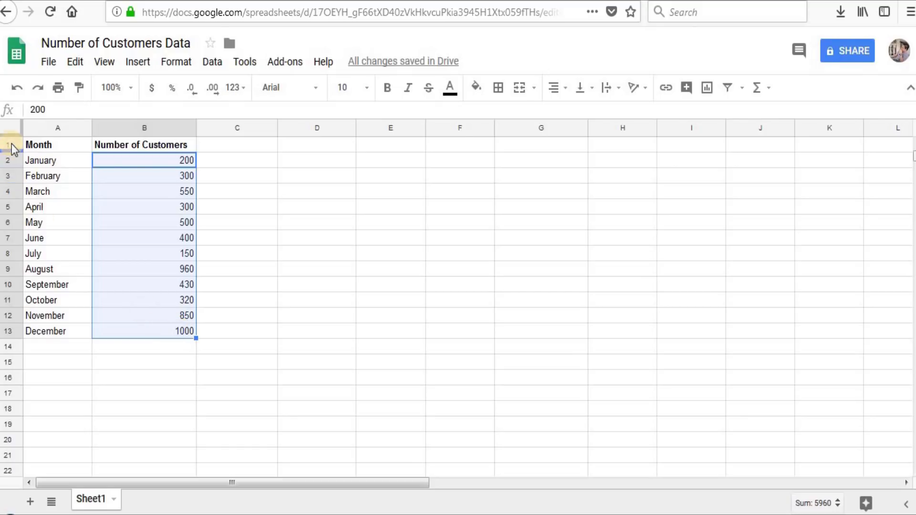
{"action": "left_click_drag", "start_coordinate": [33, 144], "coordinate": [168, 331]}
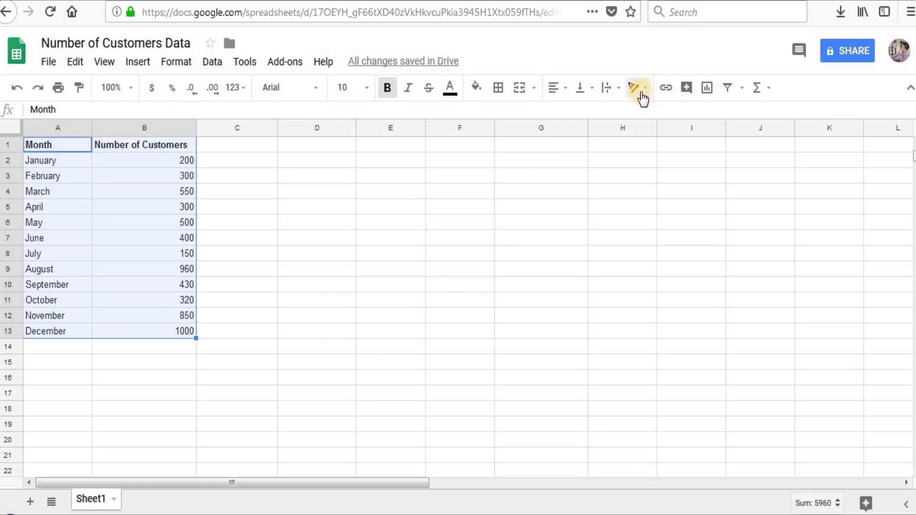
Insert a chart from the selected table and delete it.
{"action": "left_click", "coordinate": [705, 88]}
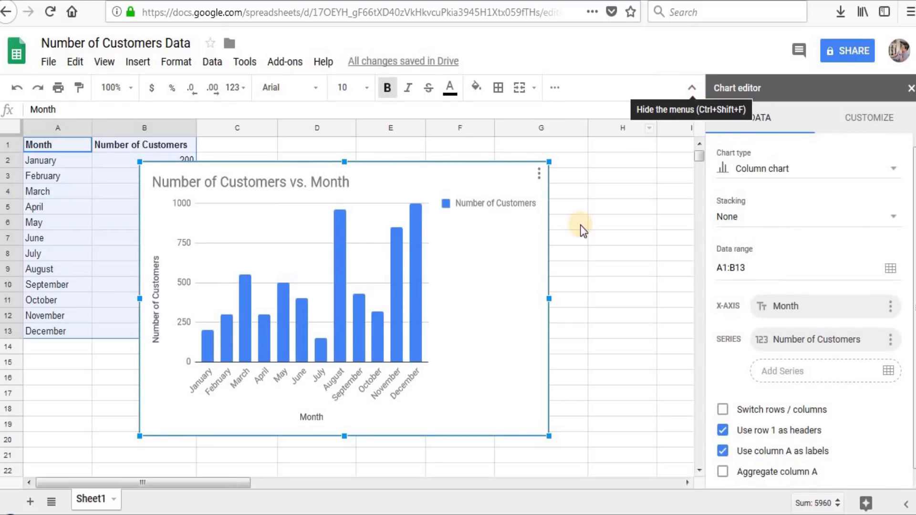
{"action": "key", "text": "Delete"}
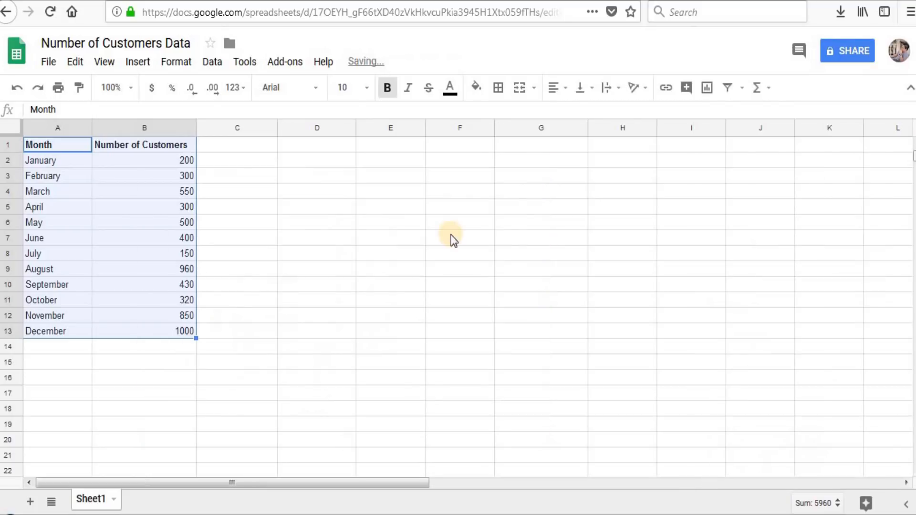
Insert a column chart of Number of Customers vs. Month from A1:B13 and move it up to row 1.
{"action": "left_click", "coordinate": [137, 61]}
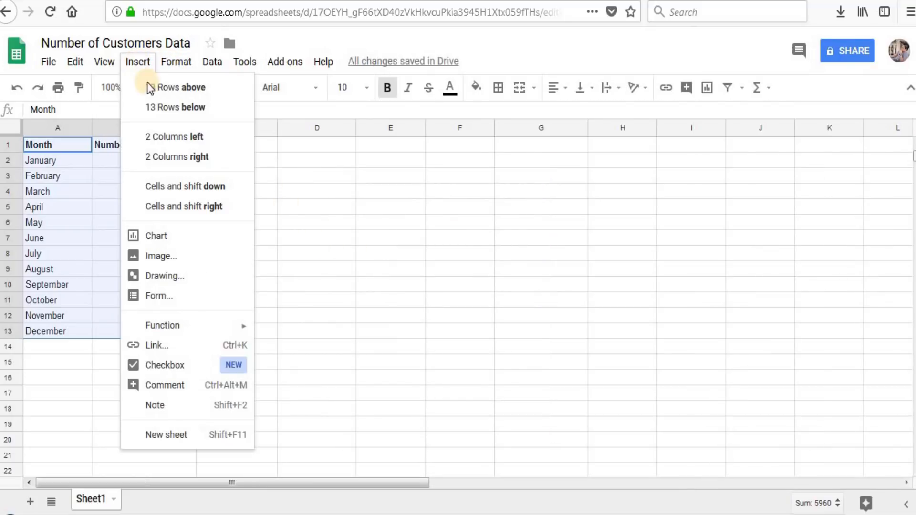
{"action": "left_click", "coordinate": [170, 244]}
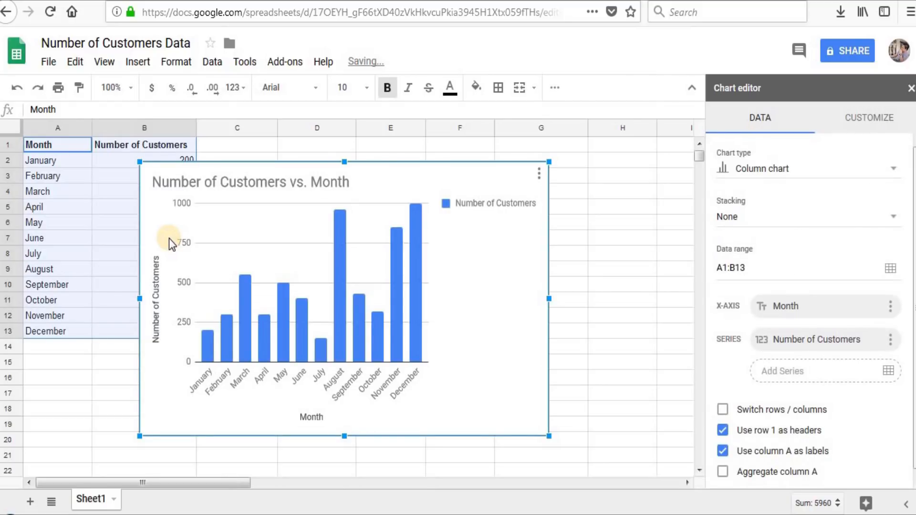
{"action": "left_click", "coordinate": [458, 274]}
{"action": "left_click_drag", "start_coordinate": [455, 264], "coordinate": [477, 235]}
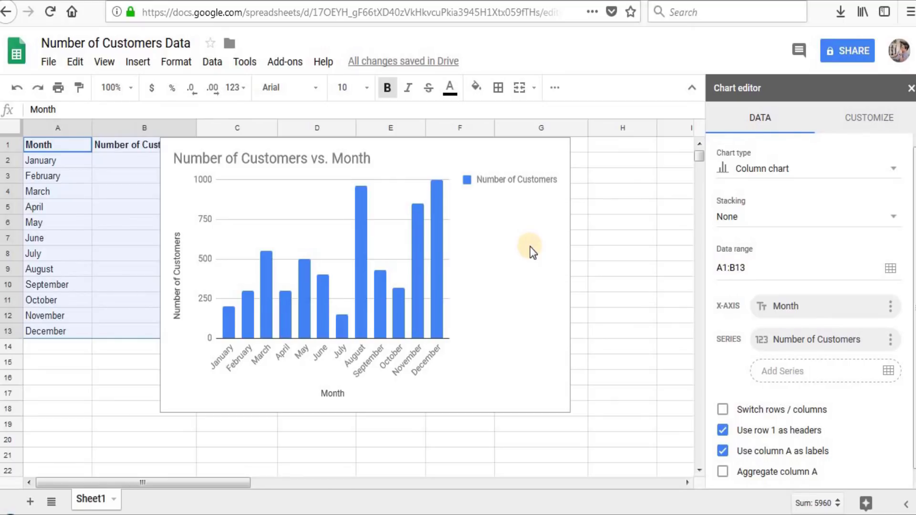
Try the suggested pie and bar chart types on the customers chart and return it to a column chart.
{"action": "left_click", "coordinate": [791, 173]}
{"action": "left_click", "coordinate": [867, 251]}
{"action": "left_click", "coordinate": [788, 174]}
{"action": "left_click", "coordinate": [761, 310]}
{"action": "left_click", "coordinate": [786, 173]}
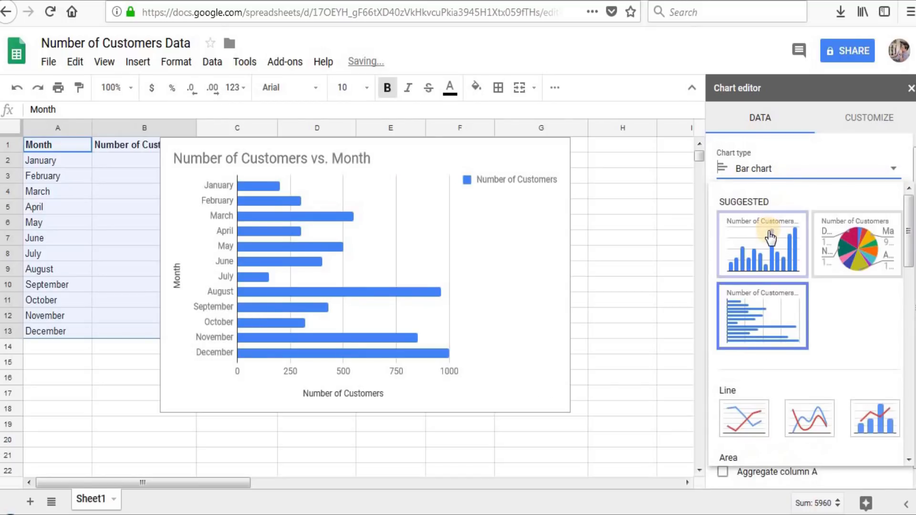
{"action": "left_click", "coordinate": [768, 231]}
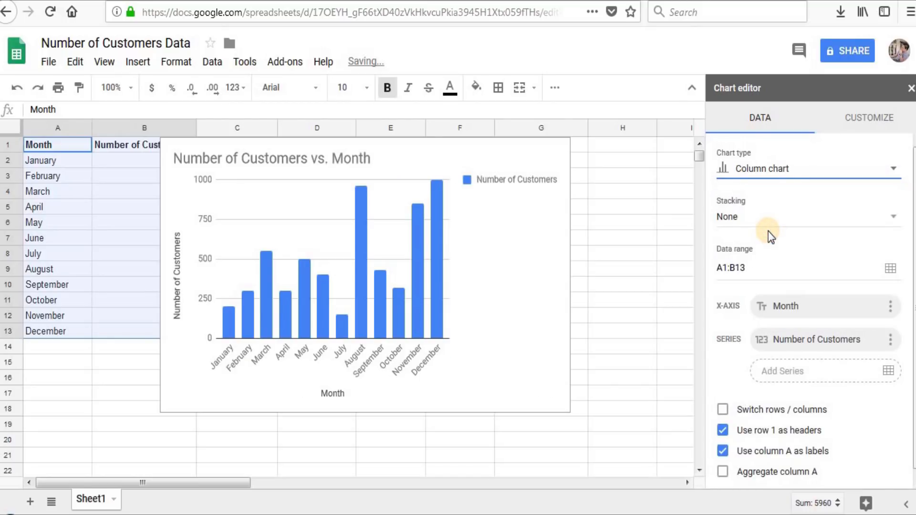
Give the chart a muted pink-magenta background and turn on the 3D style.
{"action": "left_click", "coordinate": [866, 123]}
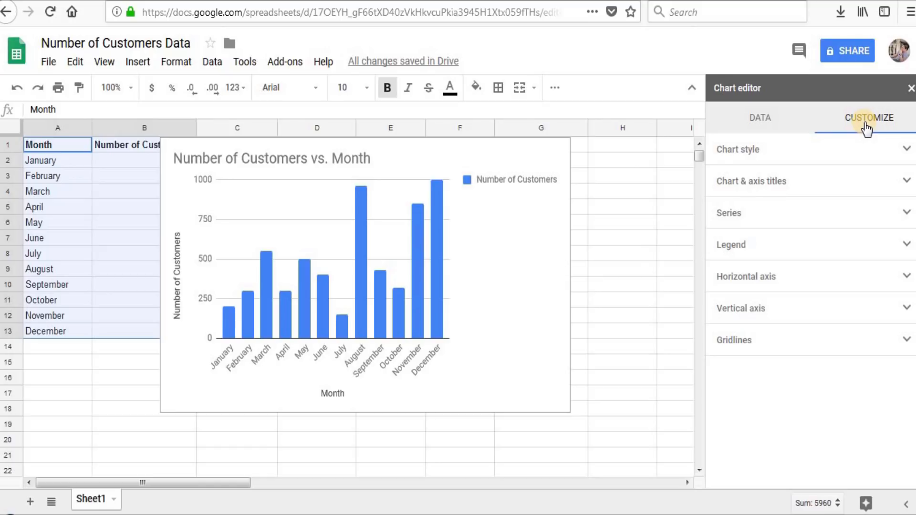
{"action": "left_click", "coordinate": [833, 151]}
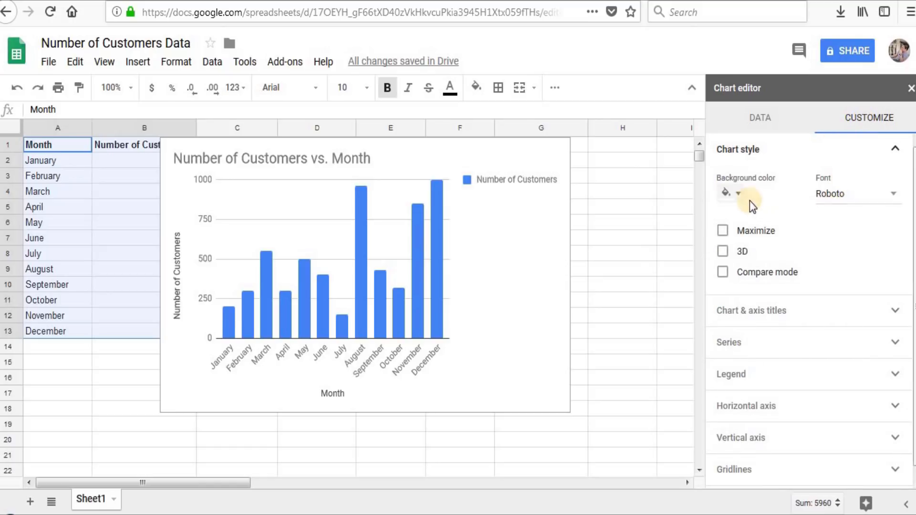
{"action": "left_click", "coordinate": [736, 194]}
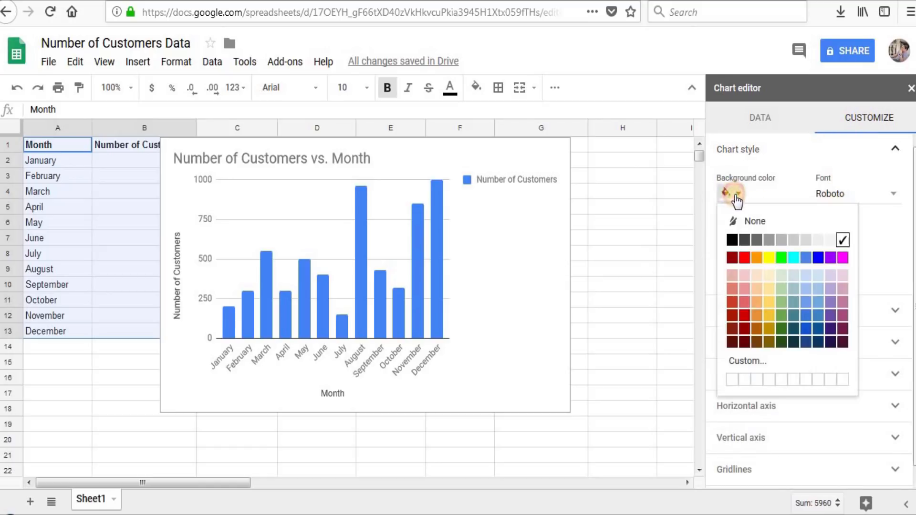
{"action": "left_click", "coordinate": [841, 302]}
{"action": "left_click", "coordinate": [723, 252]}
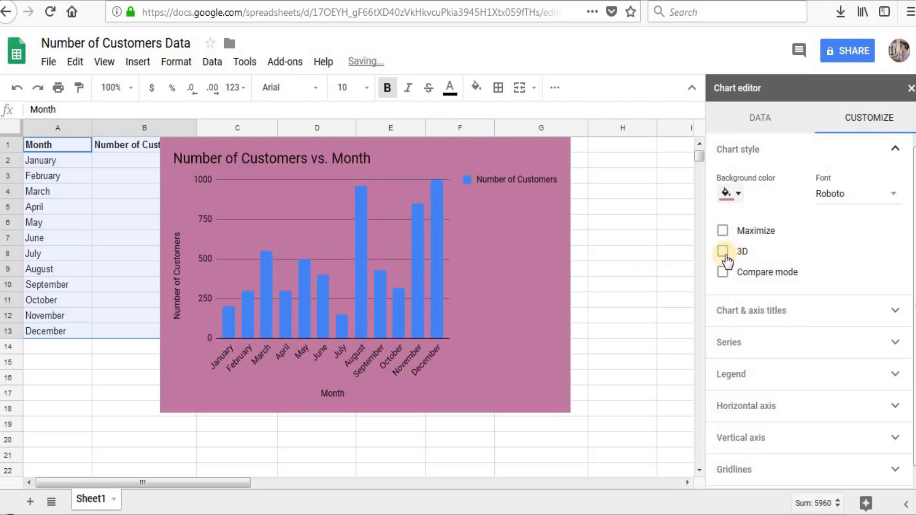
Center the chart title "Number of Customers vs. Month".
{"action": "left_click", "coordinate": [888, 151]}
{"action": "left_click", "coordinate": [776, 186]}
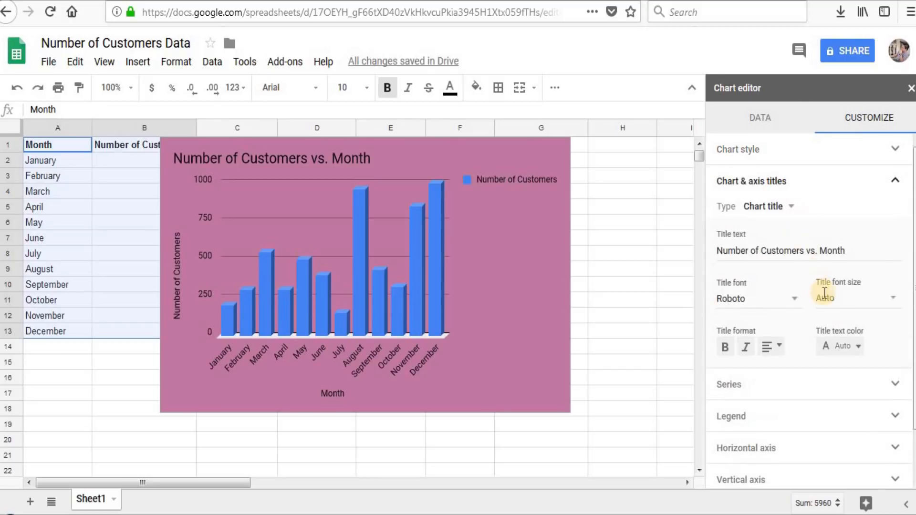
{"action": "left_click", "coordinate": [768, 348]}
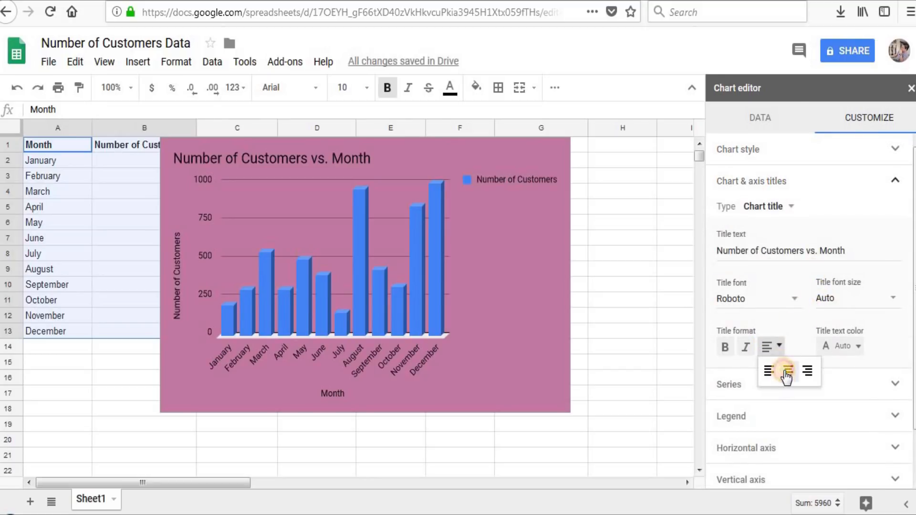
{"action": "left_click", "coordinate": [787, 373]}
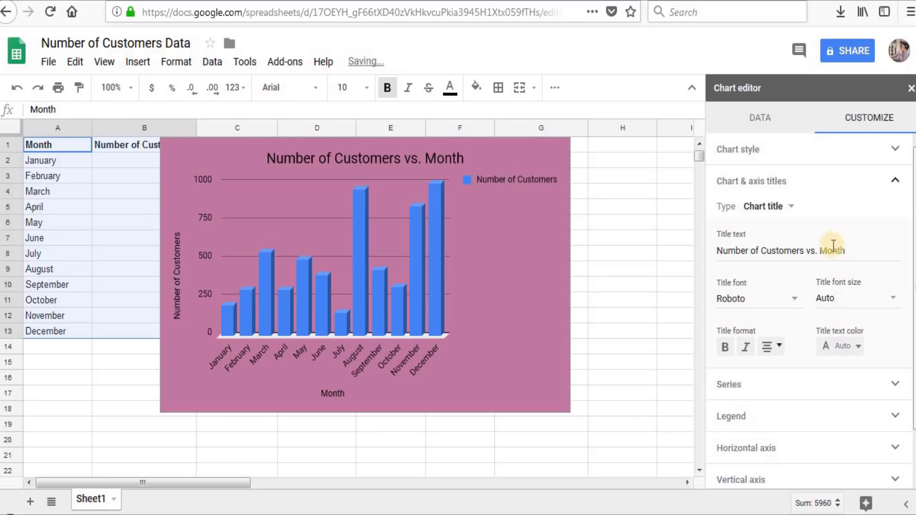
Set the color of the chart's Number of Customers series to light blue.
{"action": "left_click", "coordinate": [830, 184]}
{"action": "left_click", "coordinate": [809, 219]}
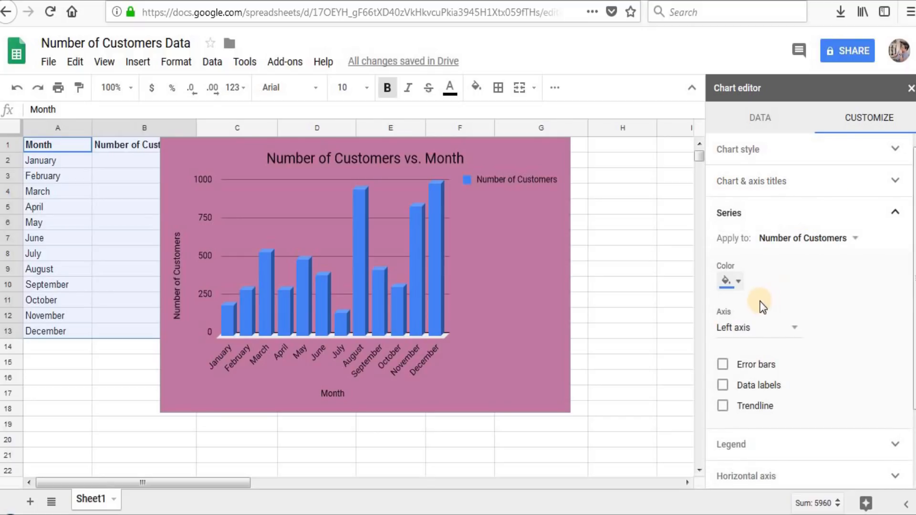
{"action": "left_click", "coordinate": [736, 281]}
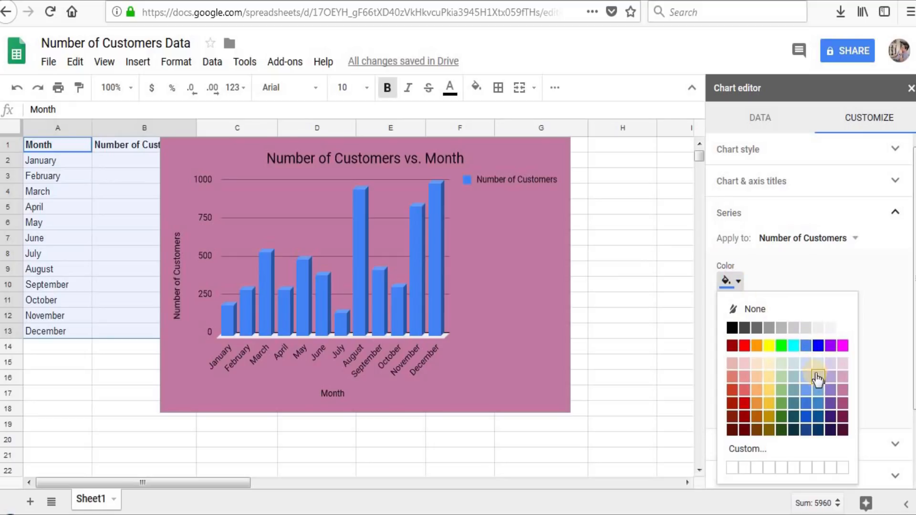
{"action": "left_click", "coordinate": [806, 363]}
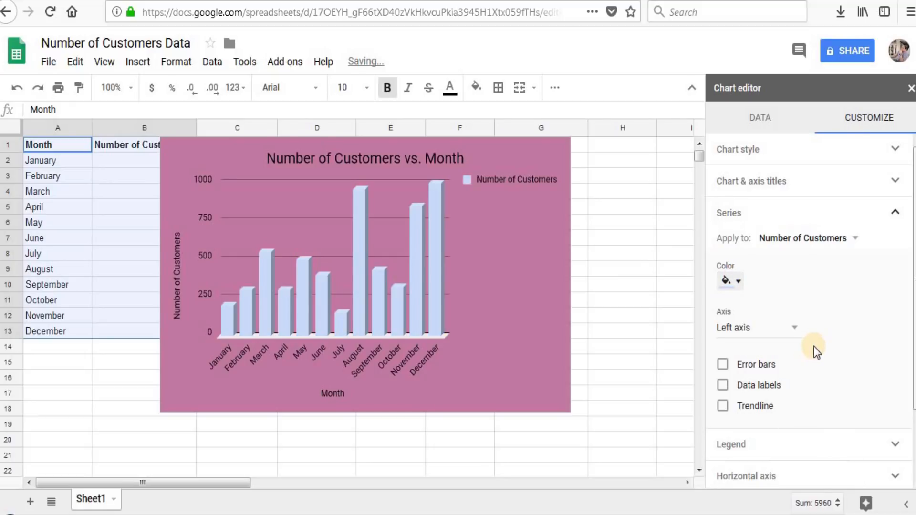
{"action": "left_click", "coordinate": [868, 215]}
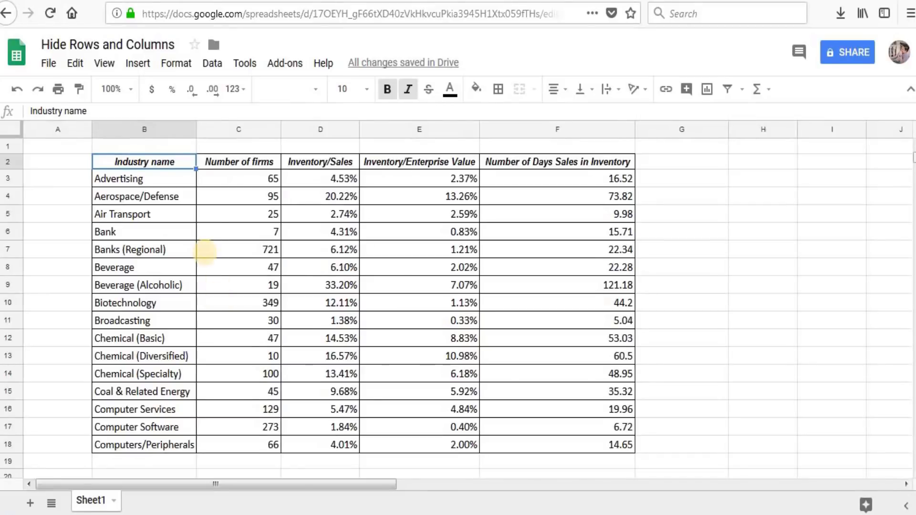
Hide column D, Inventory/Sales, in the industry table and unhide it again.
{"action": "left_click_drag", "start_coordinate": [168, 170], "coordinate": [607, 446]}
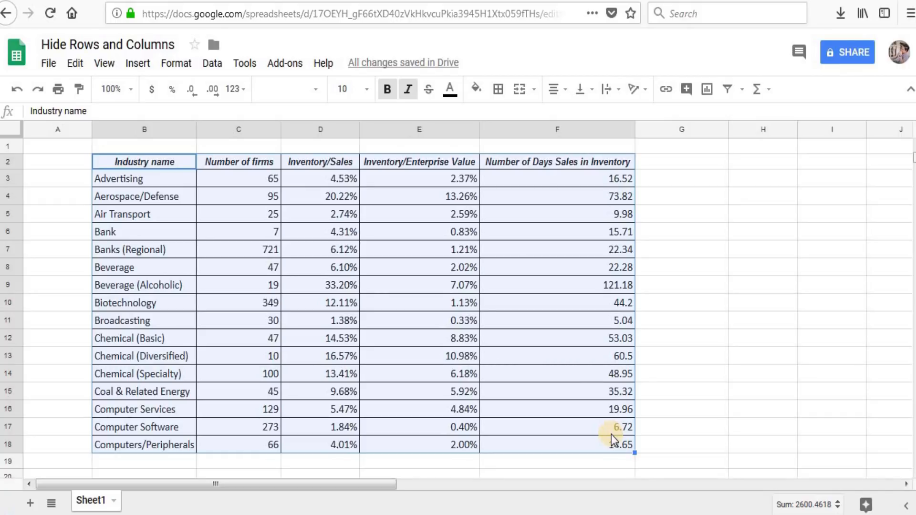
{"action": "left_click", "coordinate": [321, 129]}
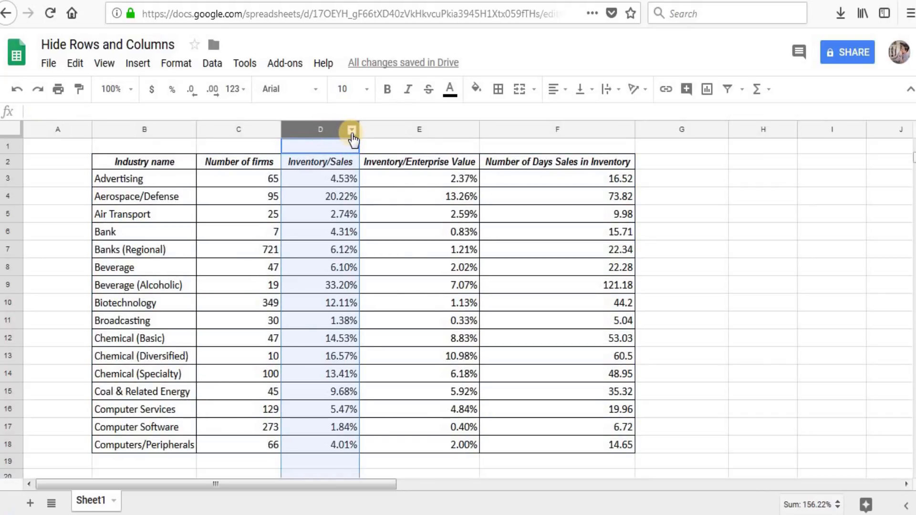
{"action": "left_click", "coordinate": [351, 129]}
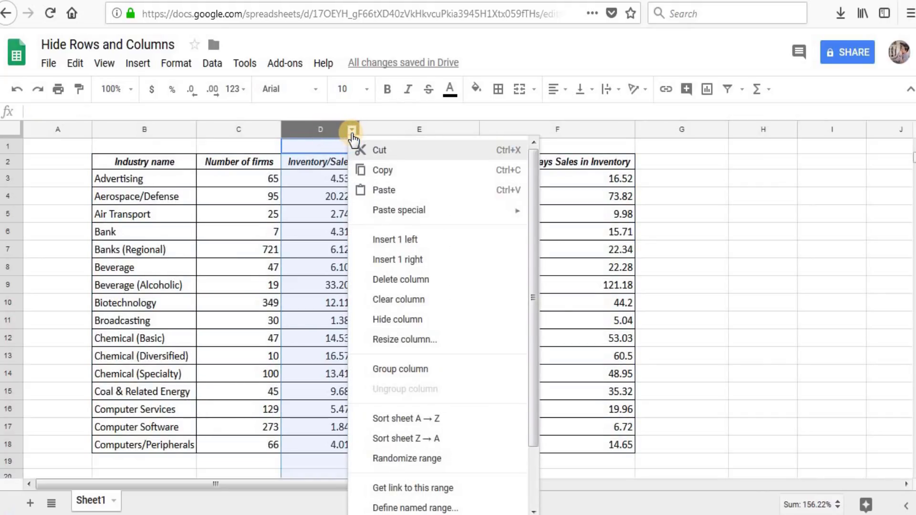
{"action": "left_click", "coordinate": [394, 319]}
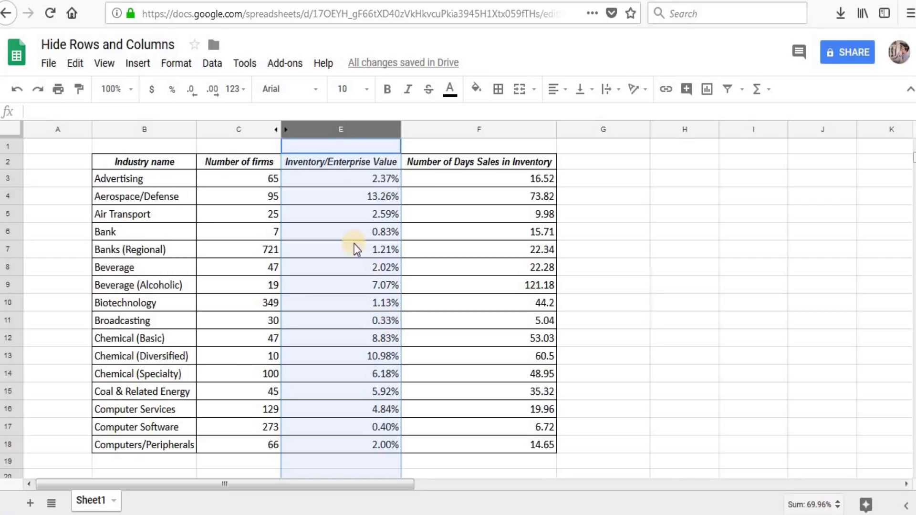
{"action": "left_click", "coordinate": [276, 133]}
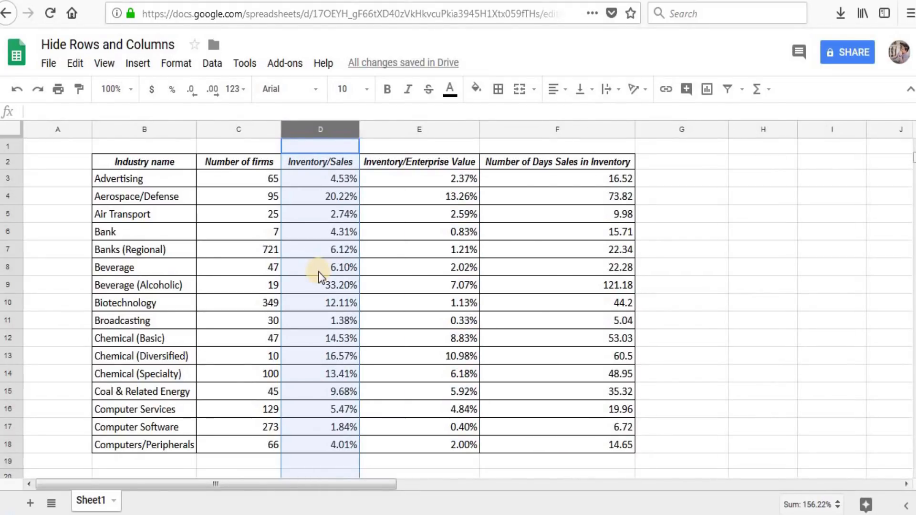
Hide row 12, Chemical (Basic), and bring the hidden row back.
{"action": "left_click", "coordinate": [9, 337]}
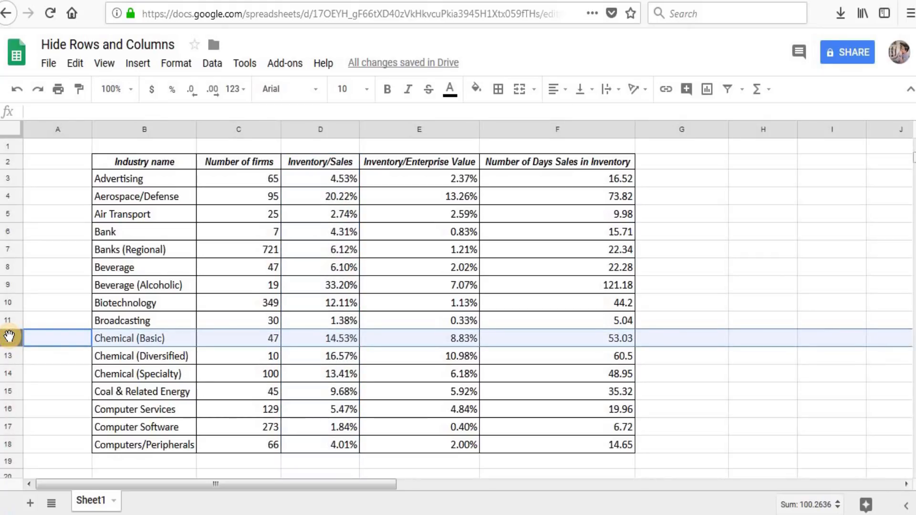
{"action": "right_click", "coordinate": [8, 338]}
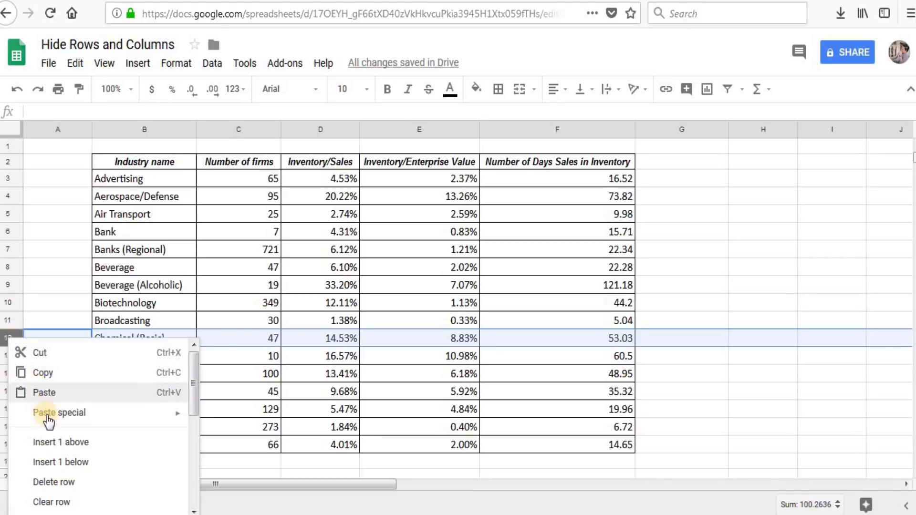
{"action": "scroll", "coordinate": [76, 472], "scroll_direction": "down", "scroll_amount": 2}
{"action": "scroll", "coordinate": [71, 429], "scroll_direction": "down", "scroll_amount": 1}
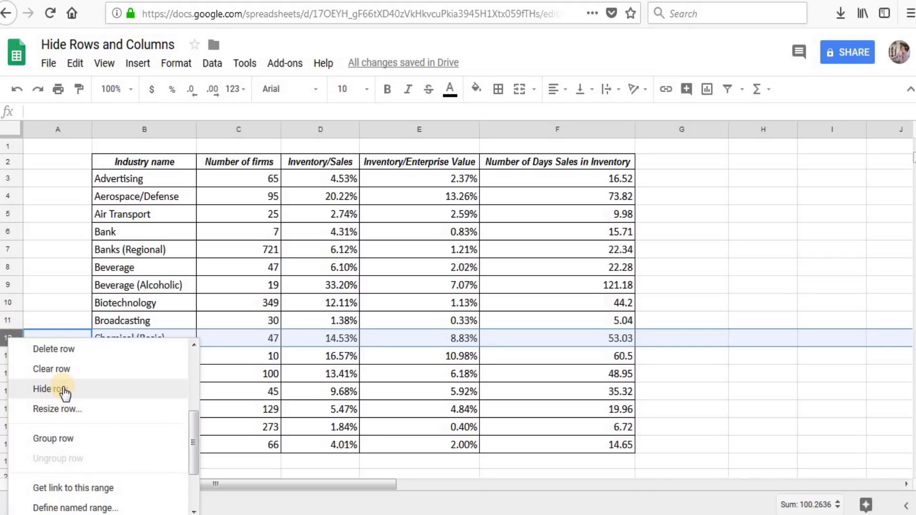
{"action": "left_click", "coordinate": [64, 390]}
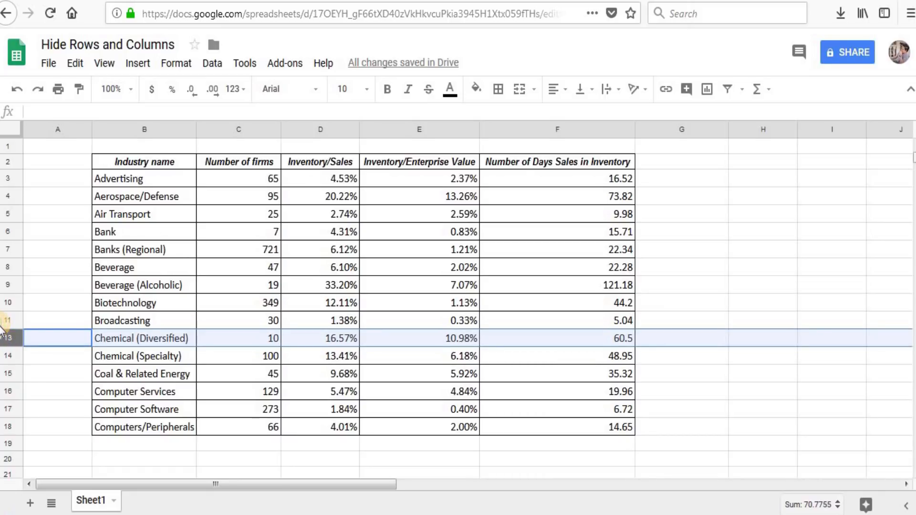
{"action": "left_click", "coordinate": [3, 326]}
{"action": "left_click", "coordinate": [88, 345]}
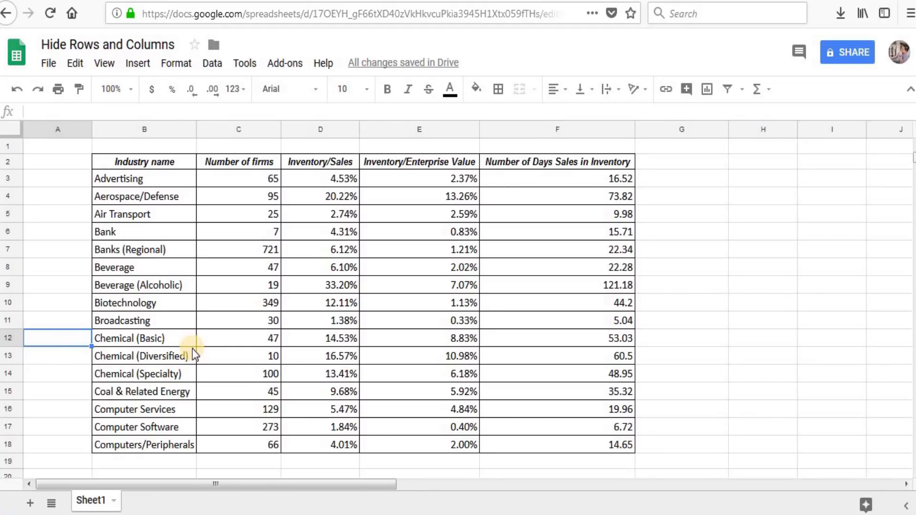
Hide columns C to E together and unhide all three.
{"action": "left_click_drag", "start_coordinate": [253, 130], "coordinate": [409, 129]}
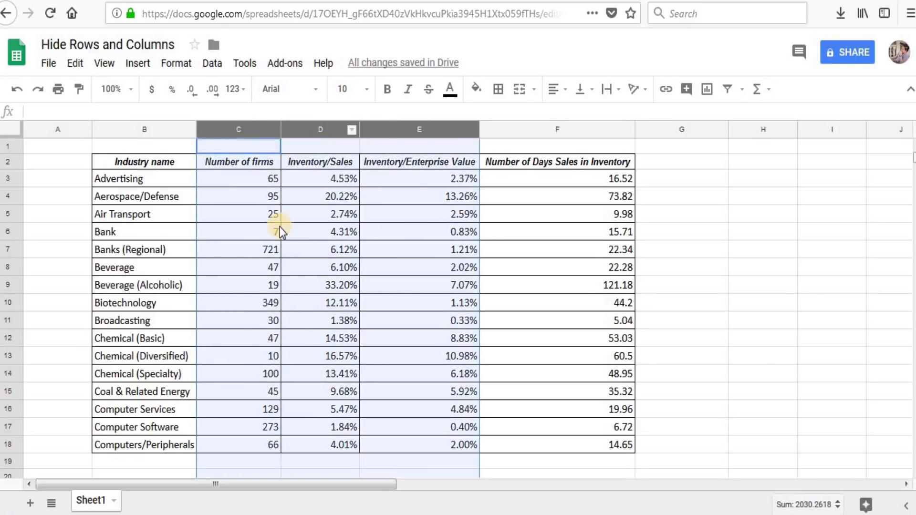
{"action": "right_click", "coordinate": [313, 248]}
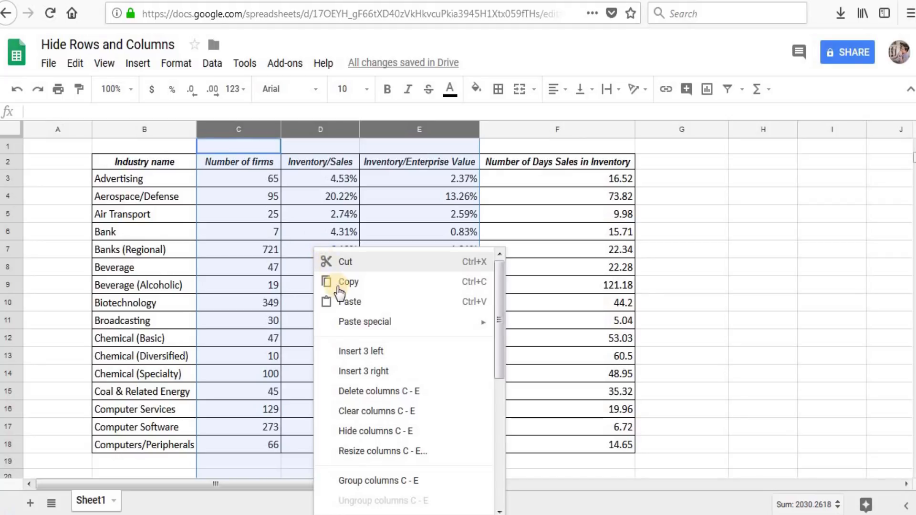
{"action": "left_click", "coordinate": [377, 437]}
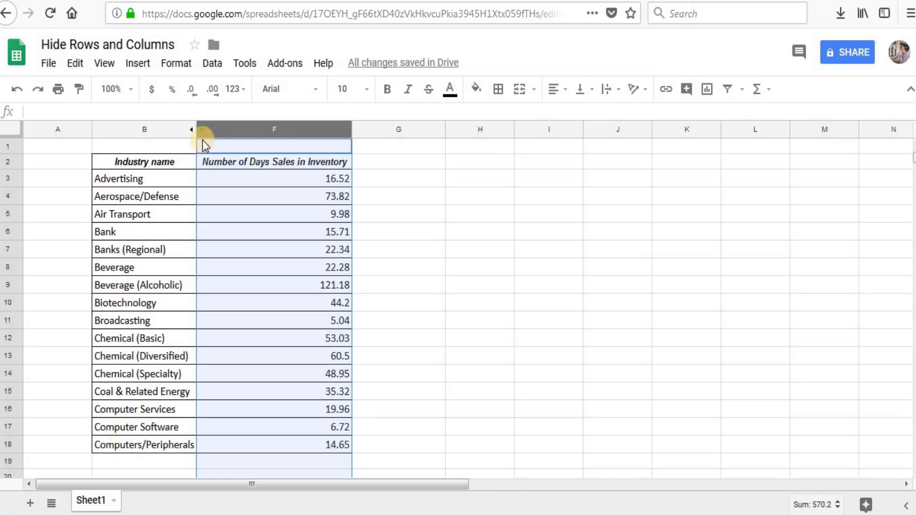
{"action": "left_click", "coordinate": [193, 130]}
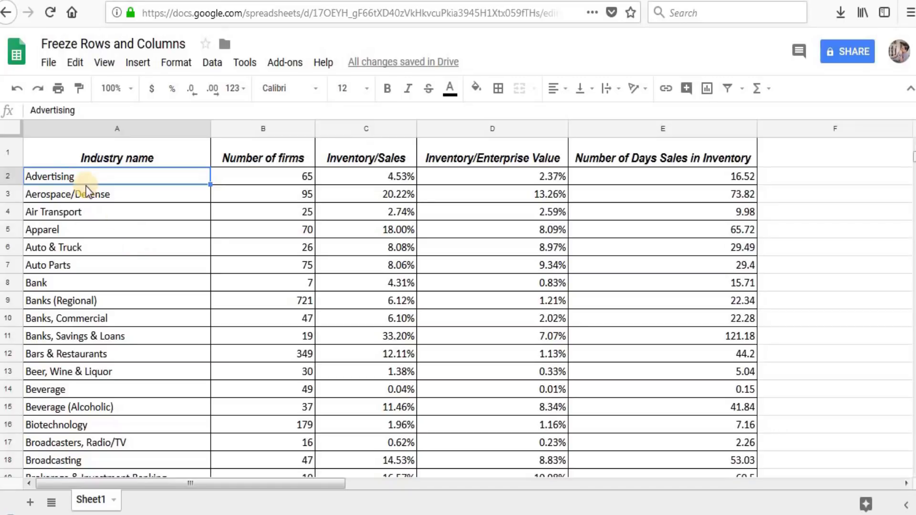
Look through the long industry list and check whether the column headings remain in view, returning to the first row.
{"action": "left_click", "coordinate": [460, 219]}
{"action": "scroll", "coordinate": [460, 219], "scroll_direction": "down", "scroll_amount": 6}
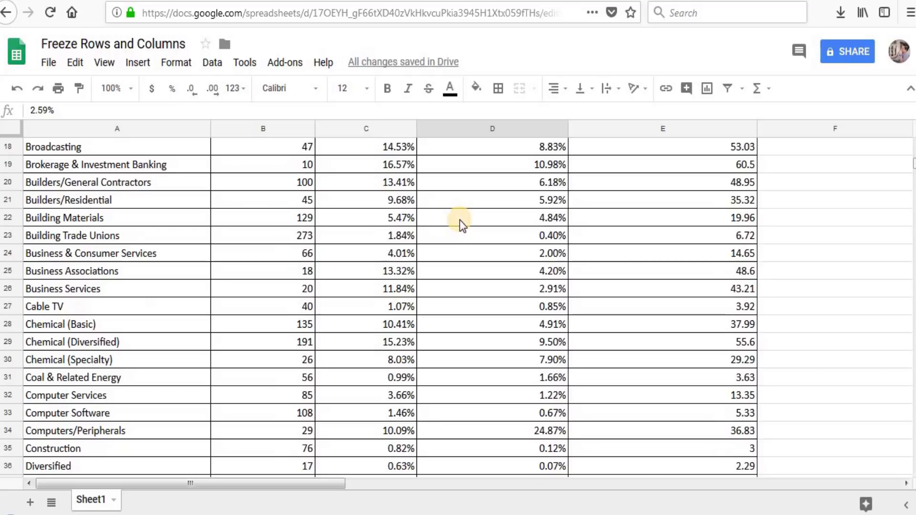
{"action": "scroll", "coordinate": [459, 220], "scroll_direction": "down", "scroll_amount": 15}
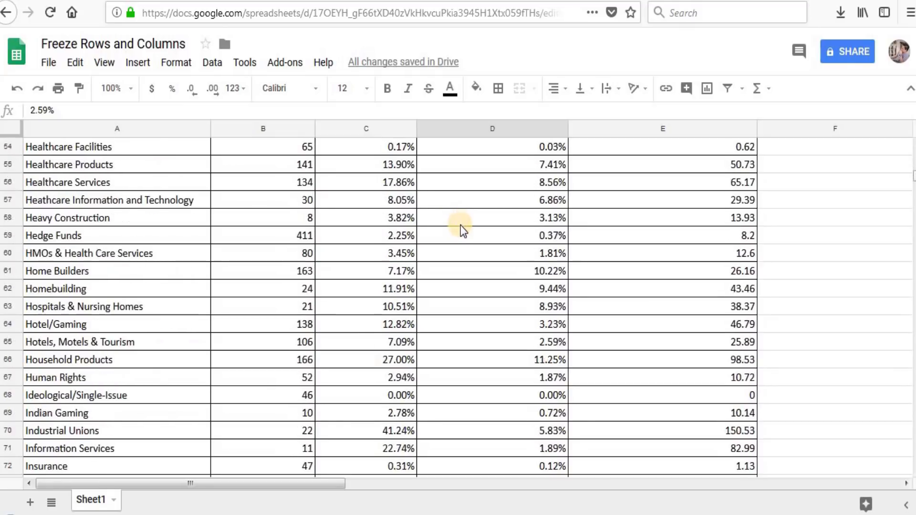
{"action": "scroll", "coordinate": [459, 228], "scroll_direction": "down", "scroll_amount": 13}
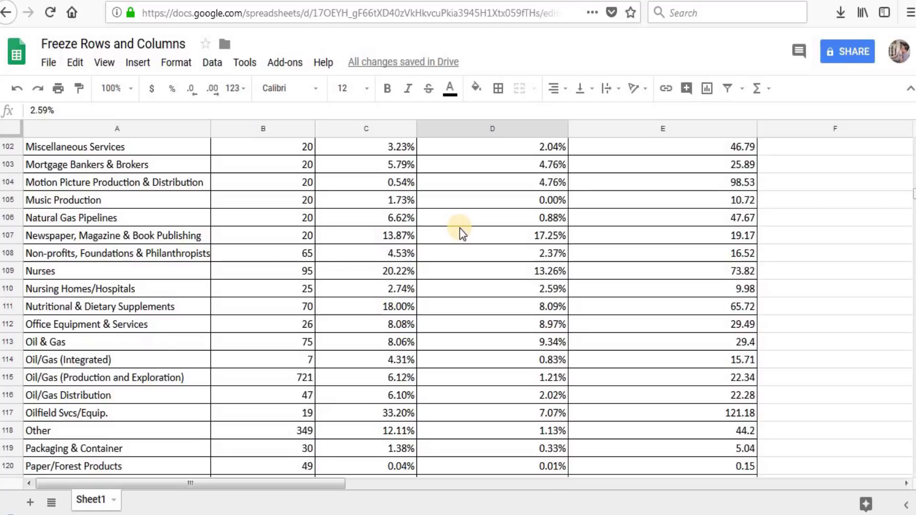
{"action": "scroll", "coordinate": [459, 228], "scroll_direction": "down", "scroll_amount": 6}
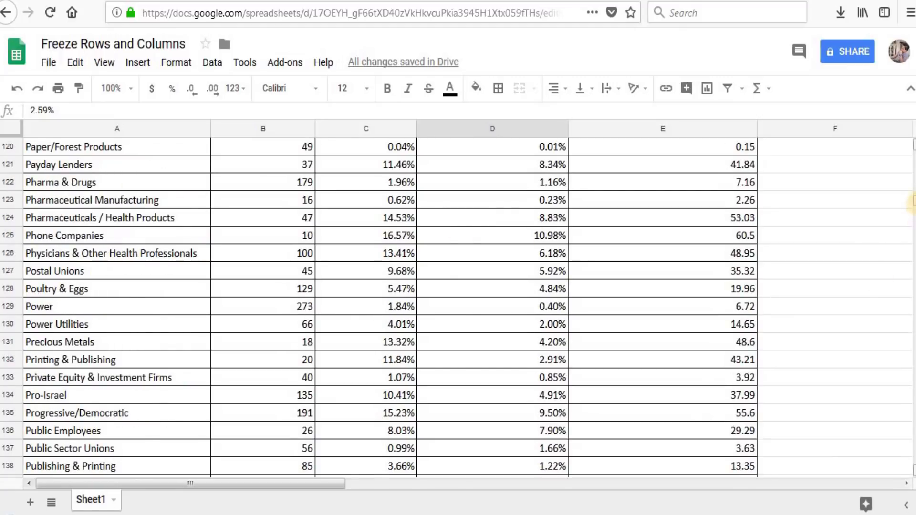
{"action": "left_click_drag", "start_coordinate": [913, 200], "coordinate": [913, 147]}
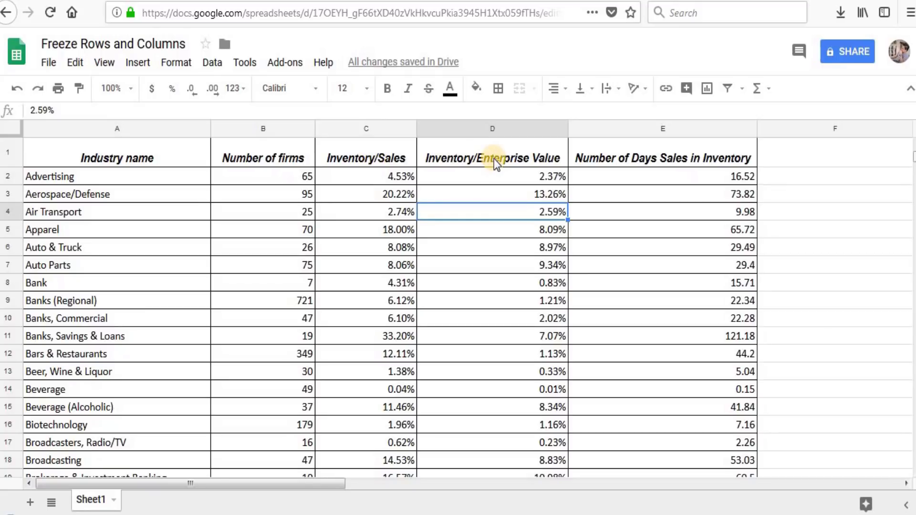
{"action": "left_click", "coordinate": [339, 210]}
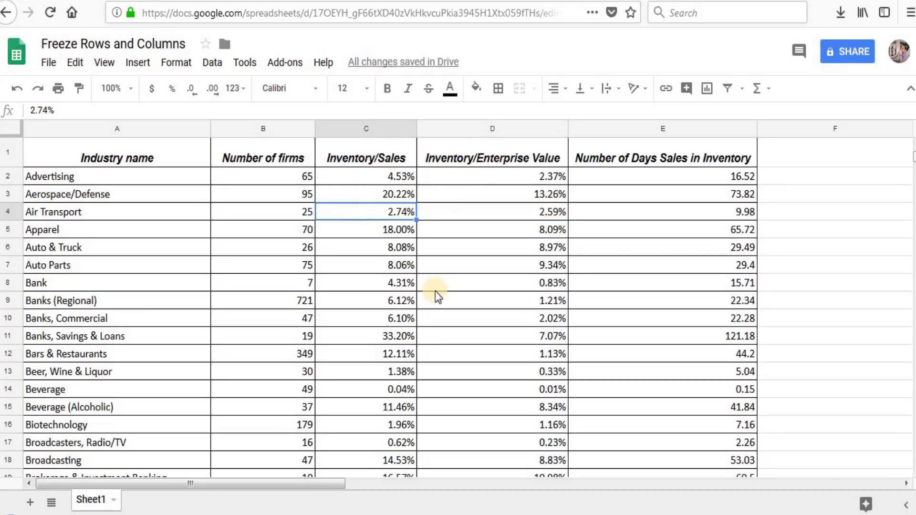
{"action": "scroll", "coordinate": [437, 291], "scroll_direction": "down", "scroll_amount": 8}
{"action": "scroll", "coordinate": [436, 291], "scroll_direction": "down", "scroll_amount": 13}
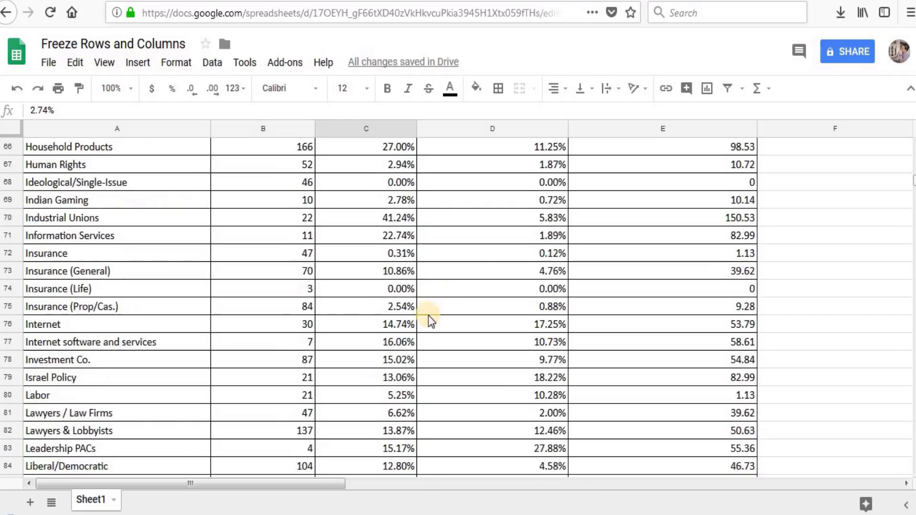
{"action": "scroll", "coordinate": [424, 347], "scroll_direction": "up", "scroll_amount": 18}
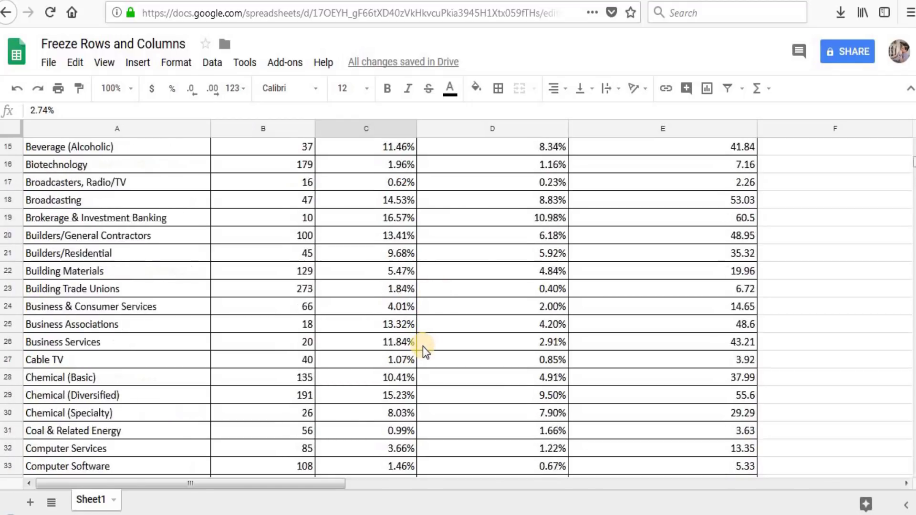
{"action": "scroll", "coordinate": [181, 200], "scroll_direction": "up", "scroll_amount": 4}
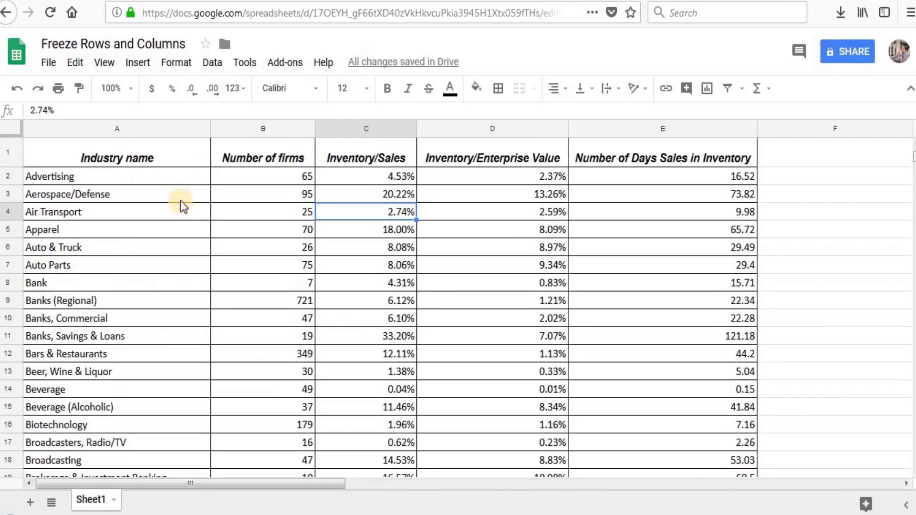
Freeze 1 row, the one with the column headings, and check it against rows far down the list.
{"action": "left_click_drag", "start_coordinate": [191, 151], "coordinate": [658, 162]}
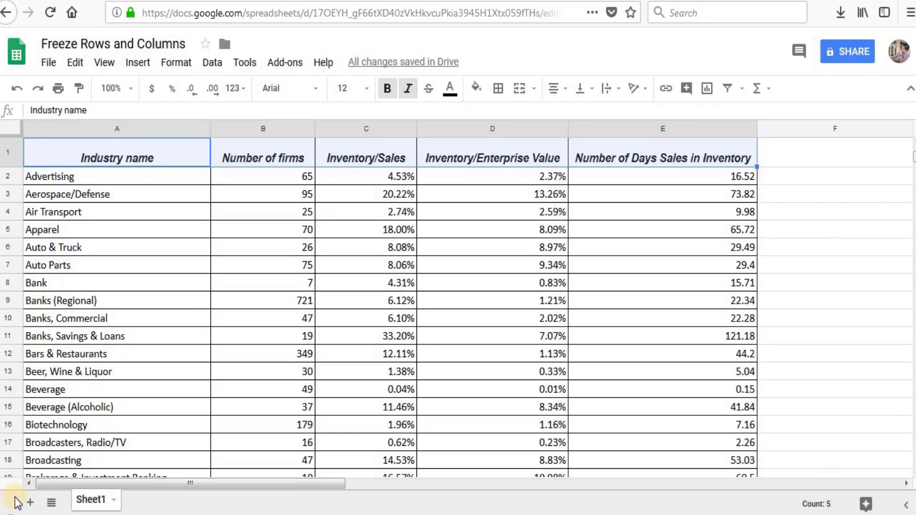
{"action": "left_click", "coordinate": [90, 159]}
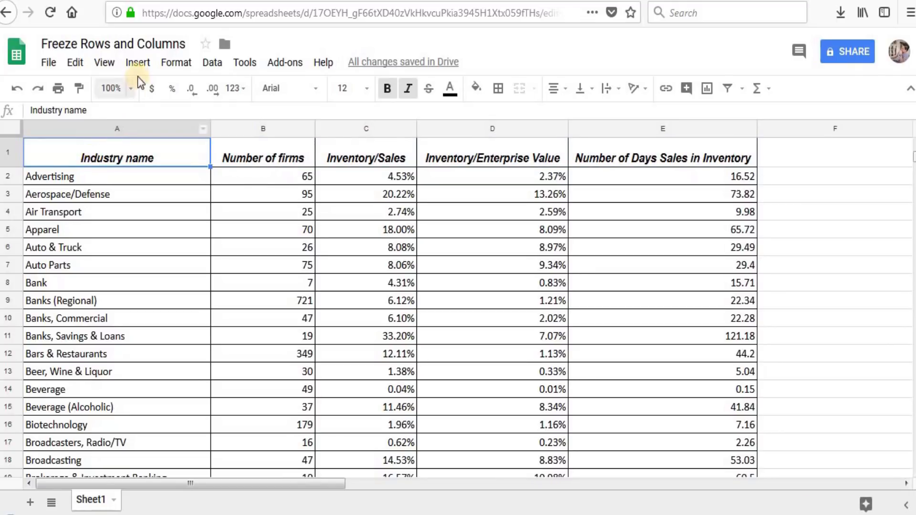
{"action": "left_click", "coordinate": [105, 63]}
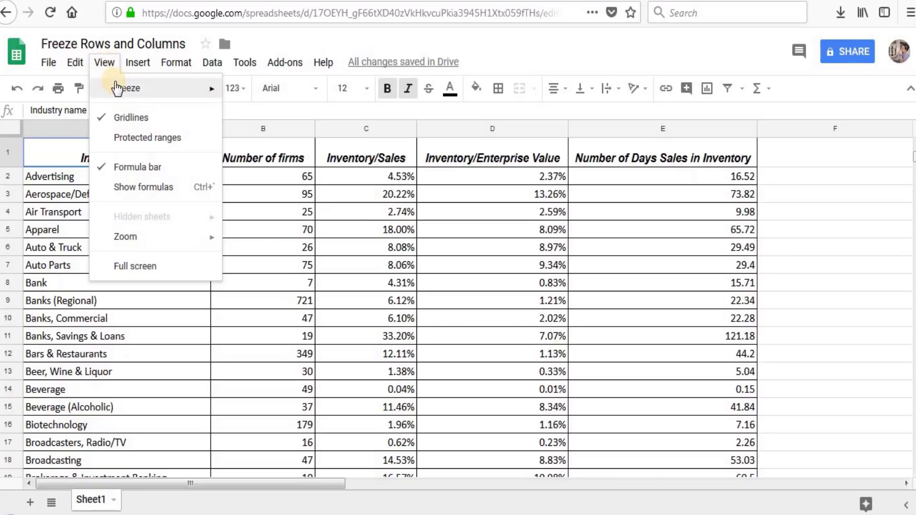
{"action": "mouse_move", "coordinate": [116, 88]}
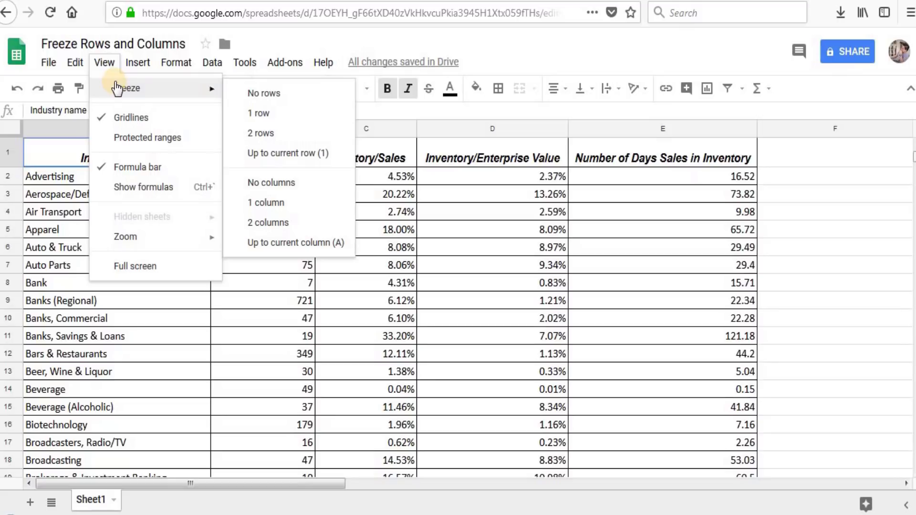
{"action": "left_click", "coordinate": [269, 117]}
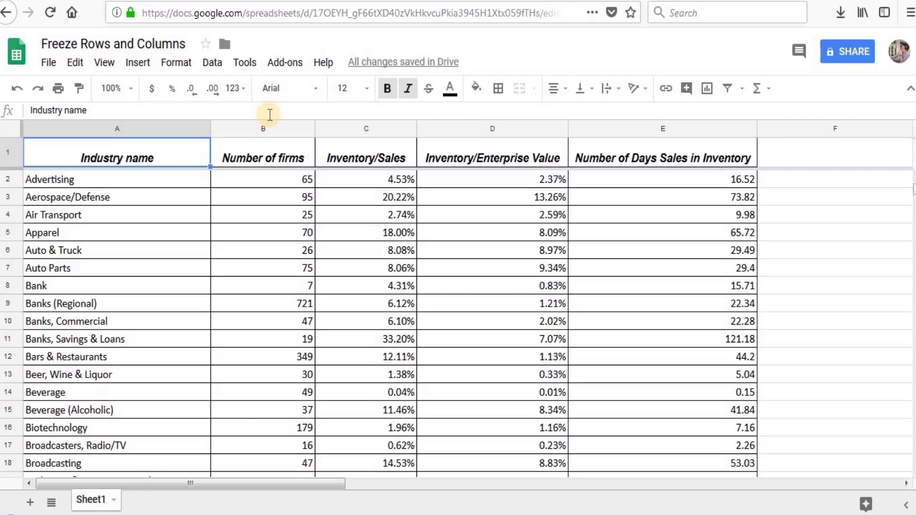
{"action": "left_click", "coordinate": [405, 285]}
{"action": "scroll", "coordinate": [416, 265], "scroll_direction": "down", "scroll_amount": 11}
{"action": "scroll", "coordinate": [415, 265], "scroll_direction": "down", "scroll_amount": 20}
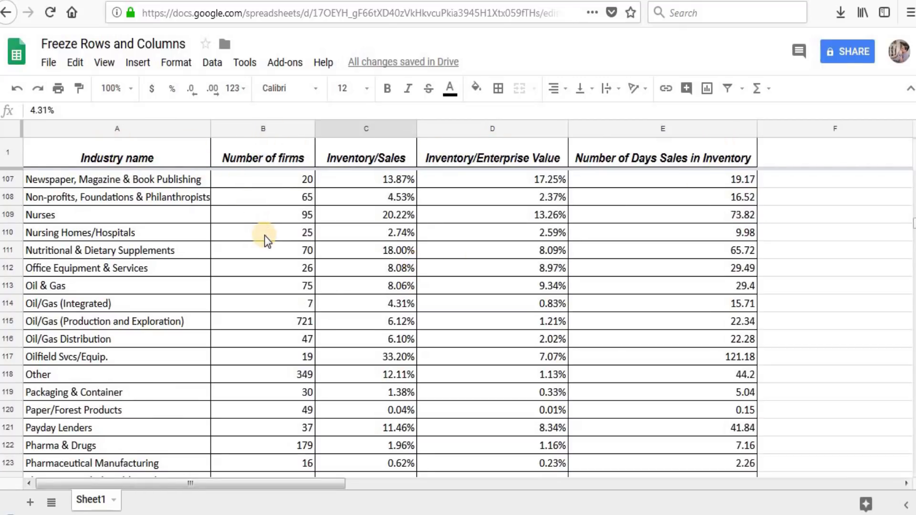
Remove the row freeze by setting the sheet to no frozen rows.
{"action": "left_click", "coordinate": [105, 63]}
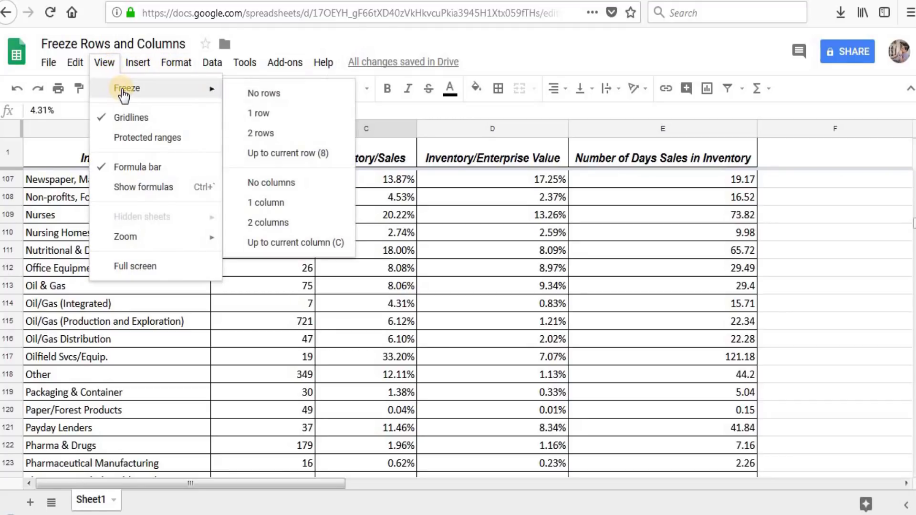
{"action": "left_click", "coordinate": [265, 95]}
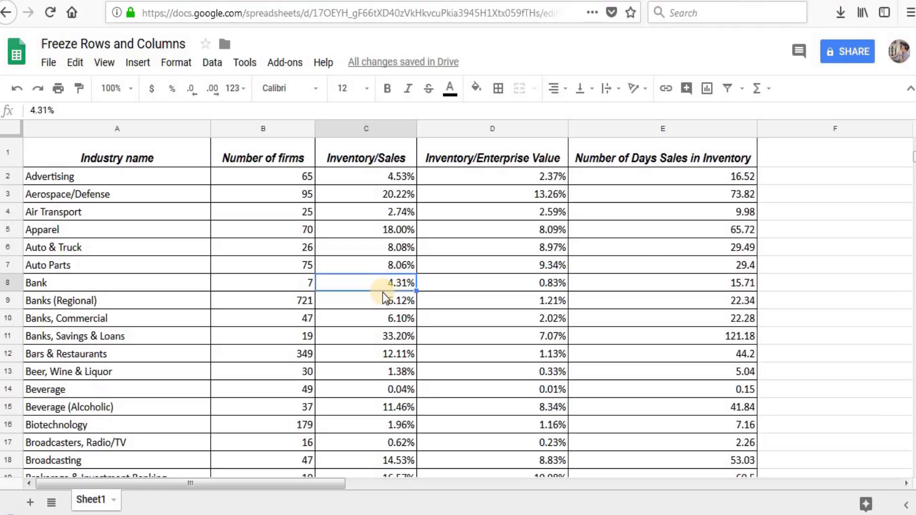
{"action": "left_click_drag", "start_coordinate": [312, 481], "coordinate": [224, 501]}
Freeze the columns up to the current column B, covering Industry name and Number of firms.
{"action": "left_click", "coordinate": [104, 158]}
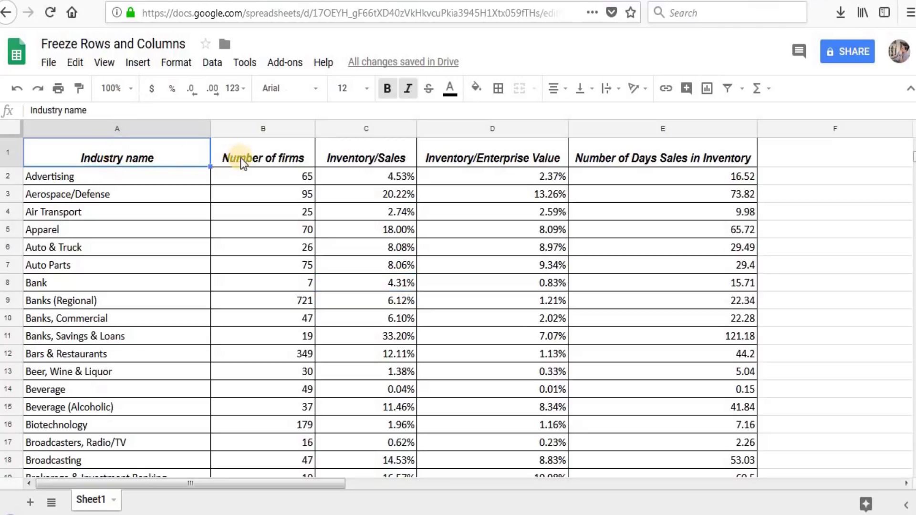
{"action": "left_click", "coordinate": [244, 158]}
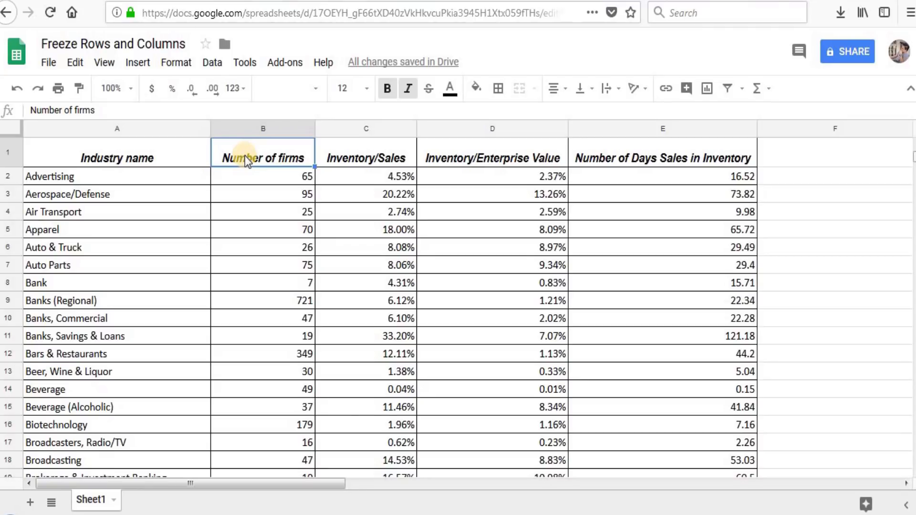
{"action": "left_click", "coordinate": [298, 180]}
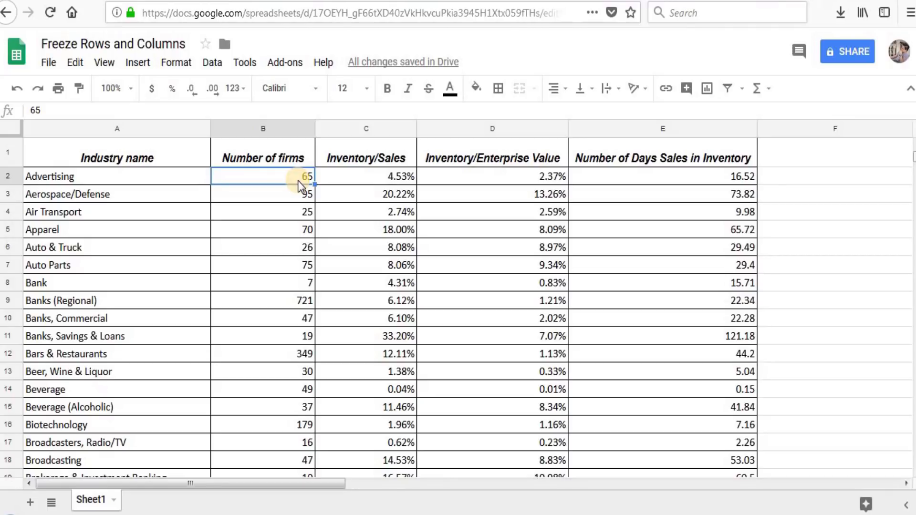
{"action": "left_click", "coordinate": [103, 65]}
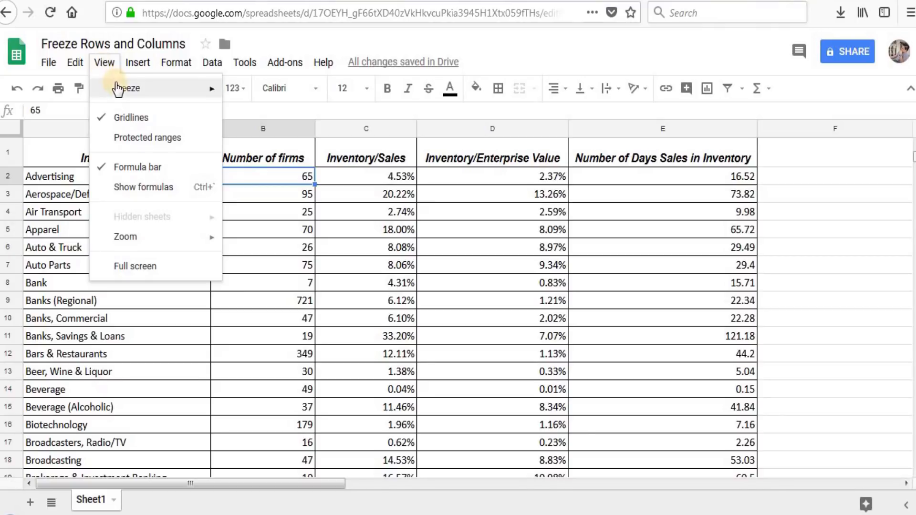
{"action": "mouse_move", "coordinate": [118, 90]}
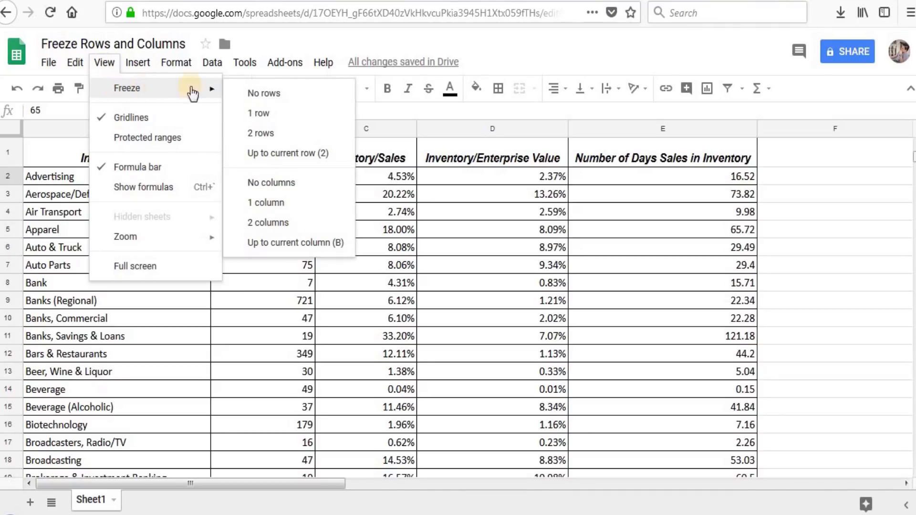
{"action": "left_click", "coordinate": [287, 243]}
{"action": "left_click_drag", "start_coordinate": [456, 483], "coordinate": [374, 475]}
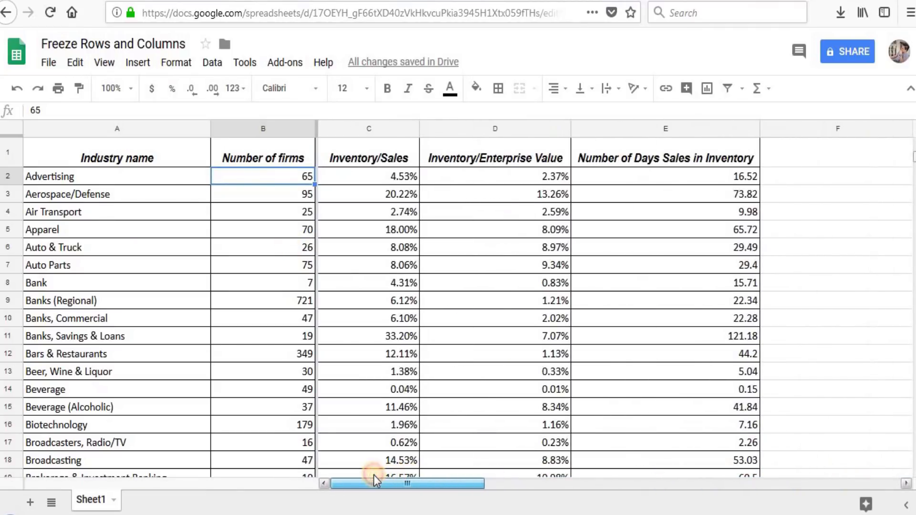